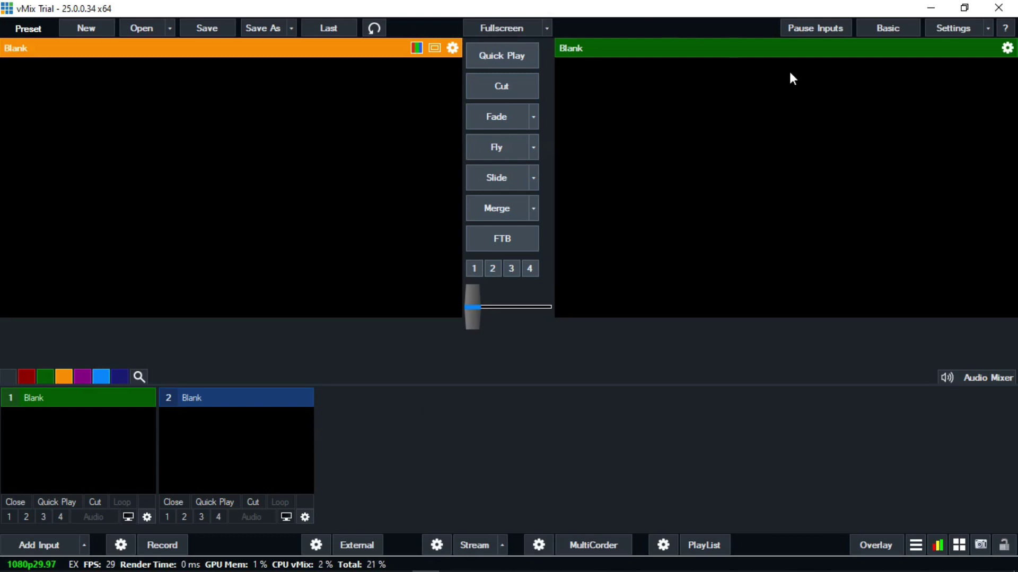
# - Add the video SPANISH TUTORIAL.mp4 from the Vmix Tutorial folder in Downloads as input 1
pyautogui.click(46, 546)
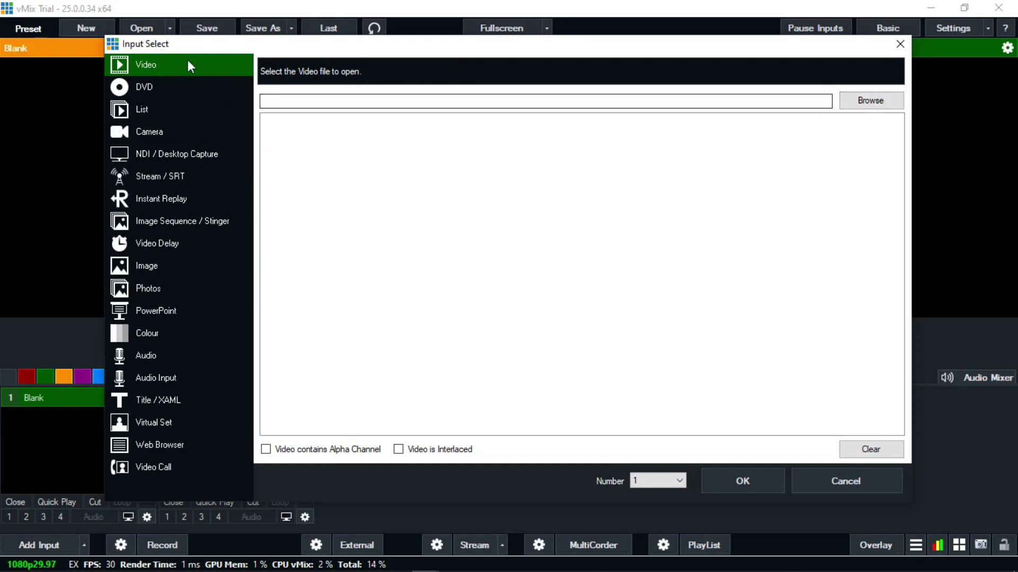
pyautogui.click(875, 103)
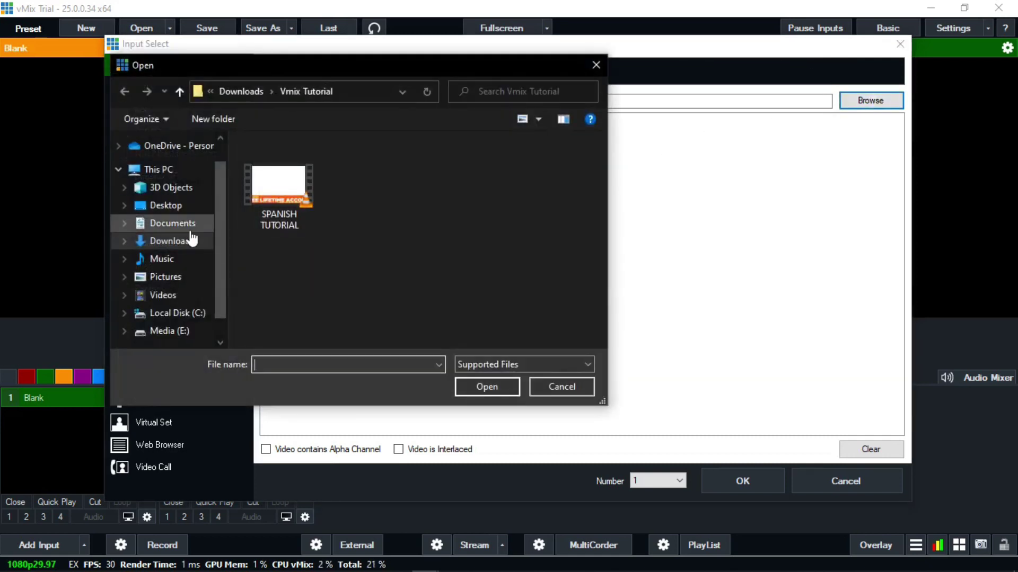
pyautogui.click(184, 247)
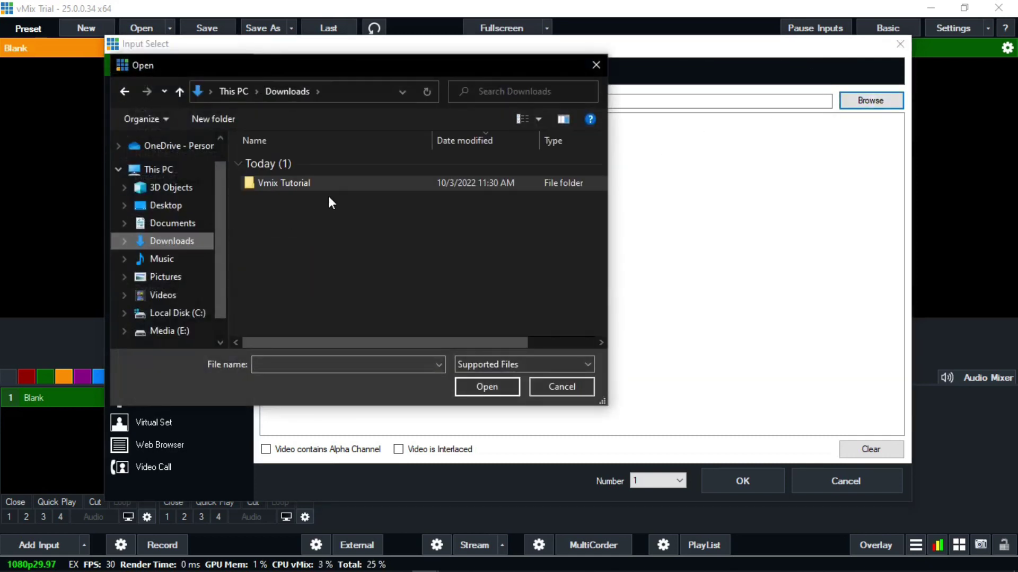
pyautogui.click(262, 185)
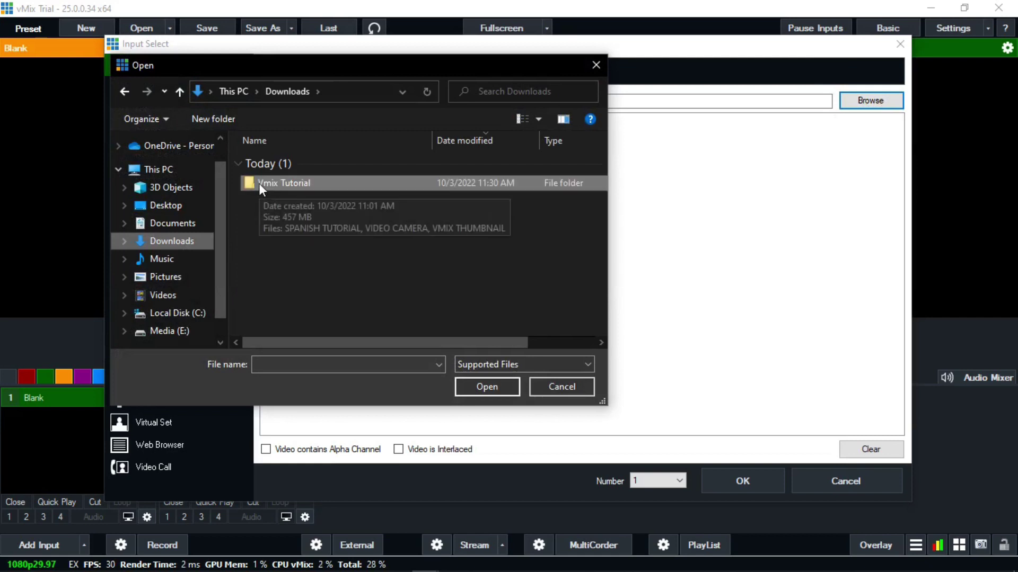
pyautogui.doubleClick(260, 184)
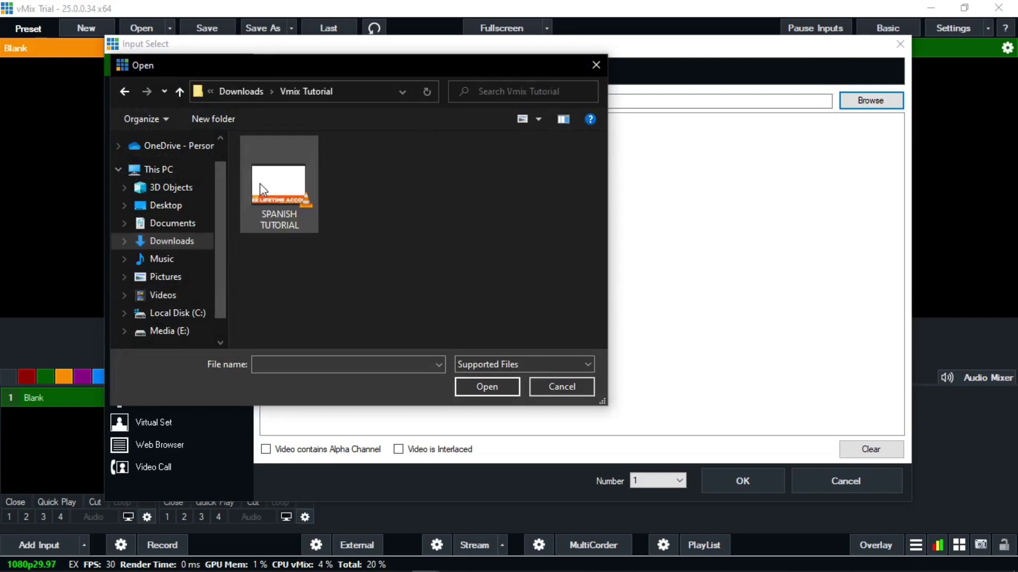
pyautogui.click(285, 188)
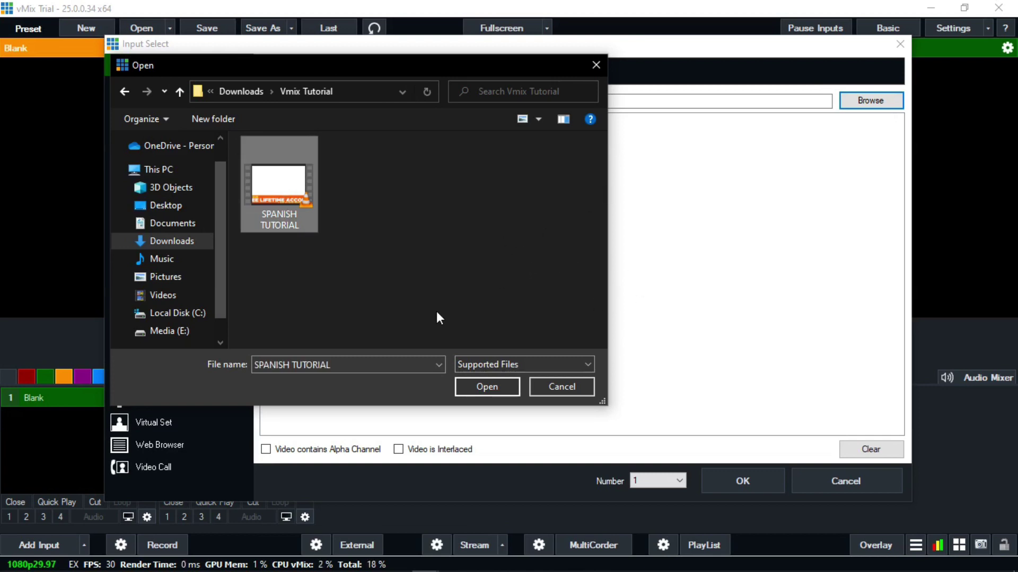
pyautogui.click(487, 387)
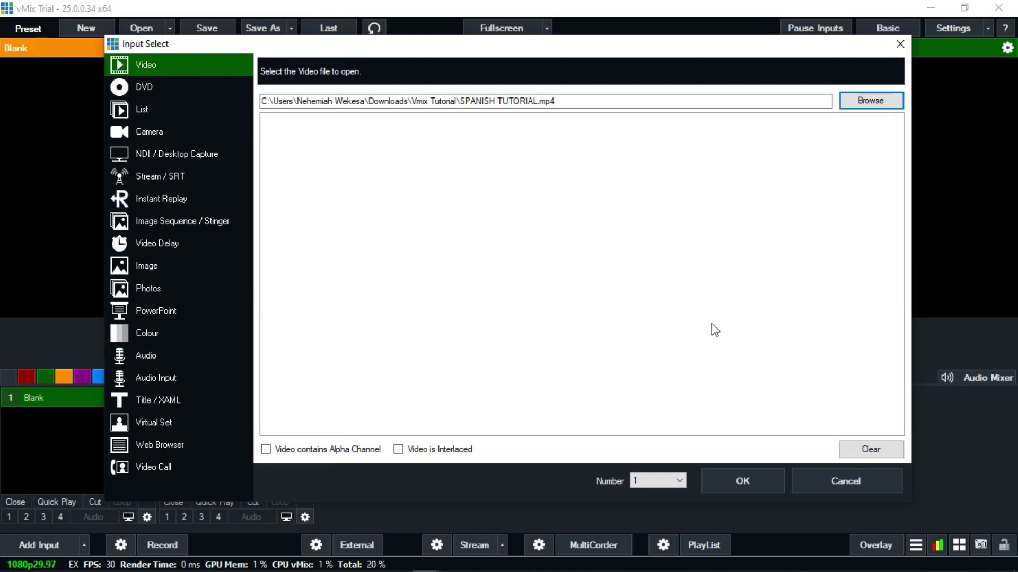
pyautogui.click(751, 480)
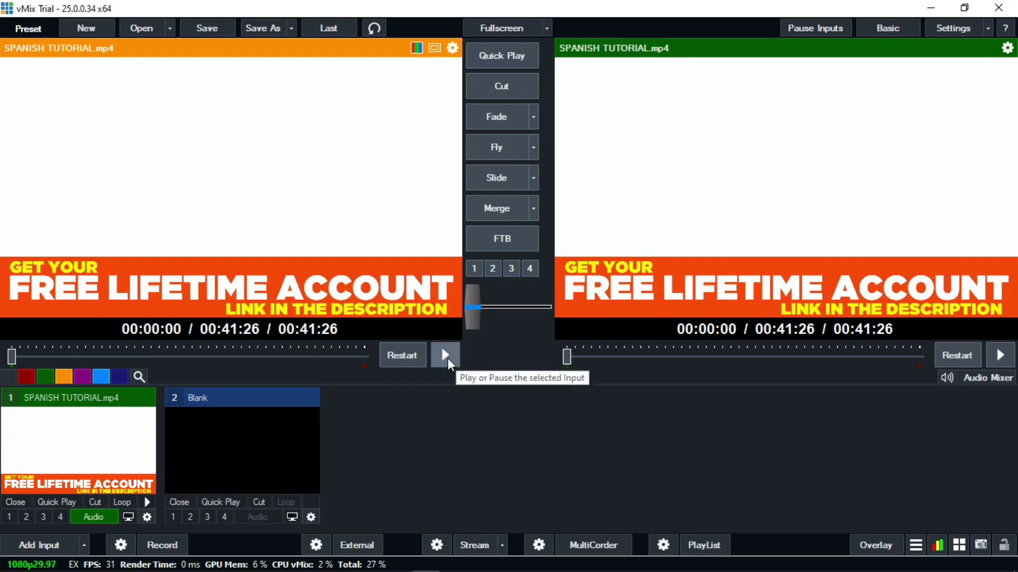
# - Play SPANISH TUTORIAL.mp4 and mute its sound on the input itself and on the audio mixer's Master channel
pyautogui.click(446, 355)
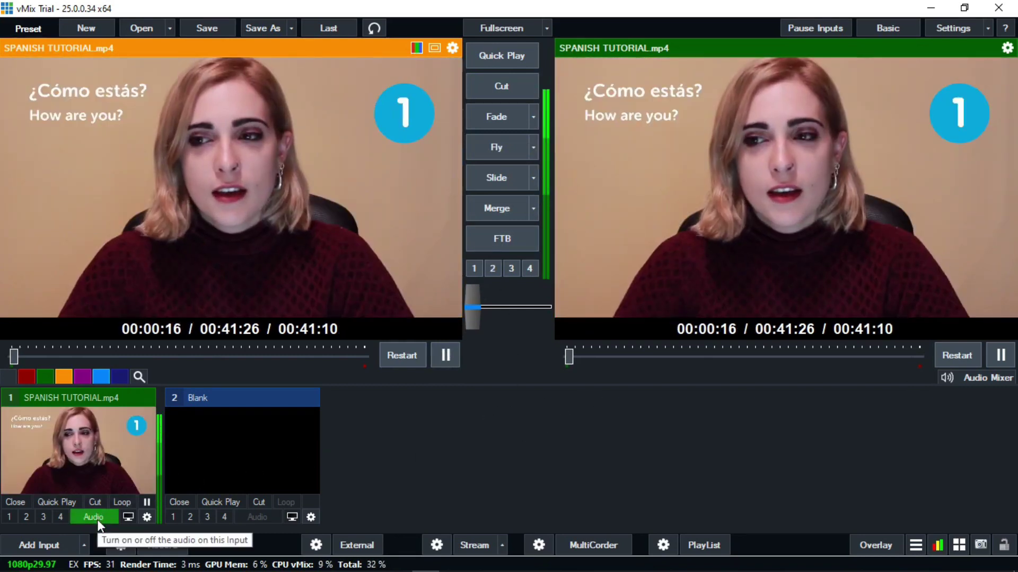
pyautogui.click(98, 518)
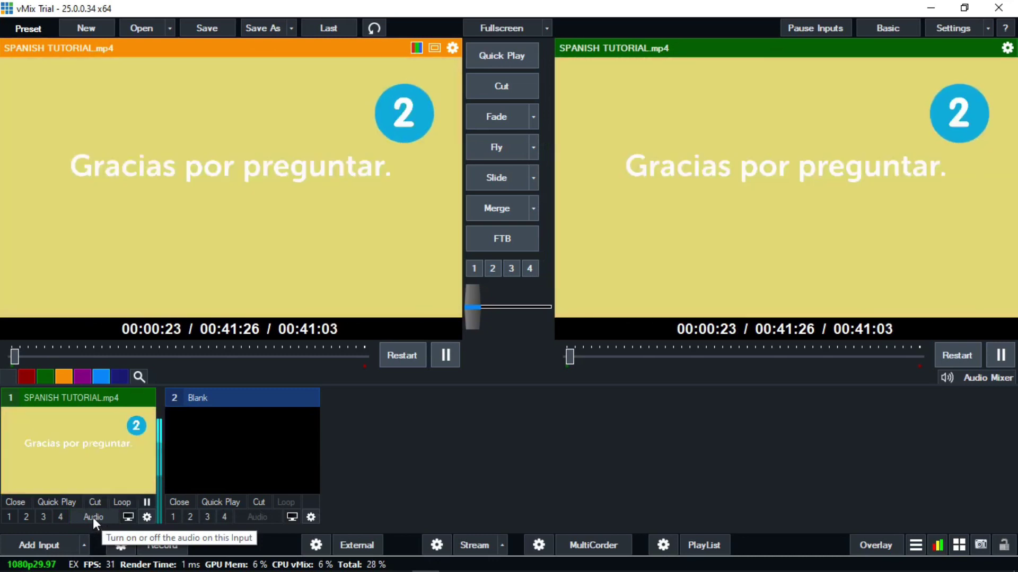
pyautogui.click(92, 518)
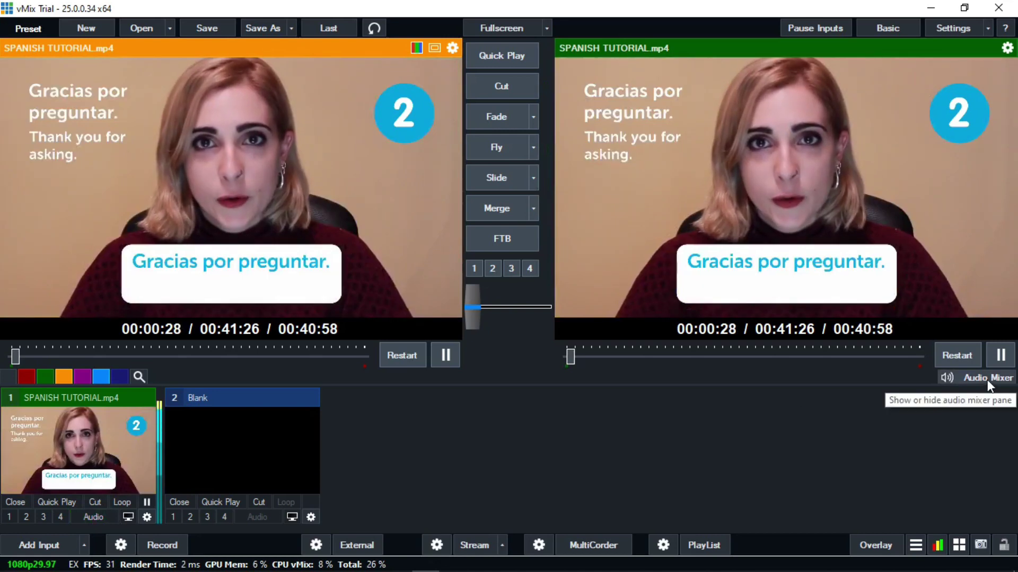
pyautogui.click(986, 379)
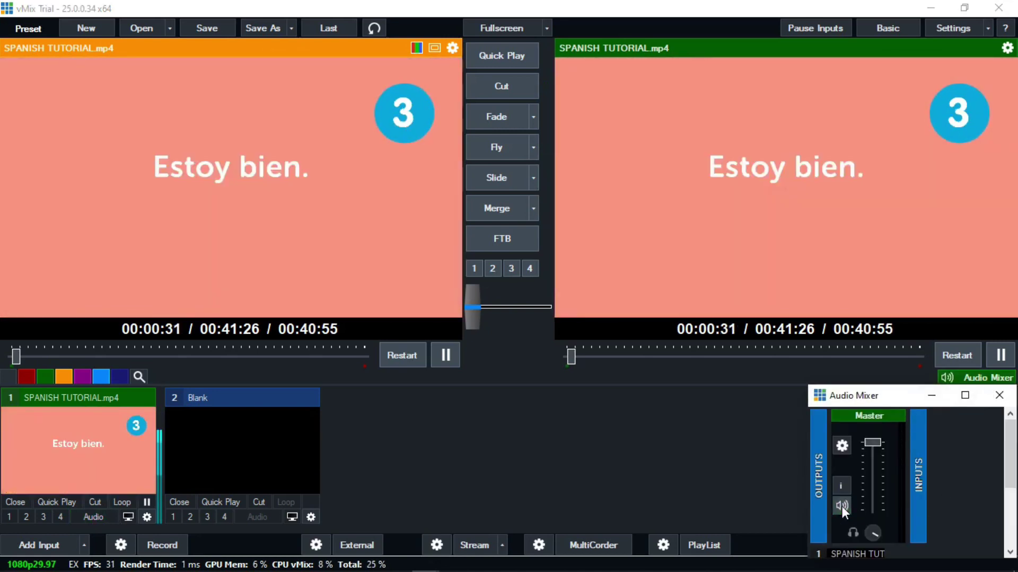
pyautogui.click(842, 506)
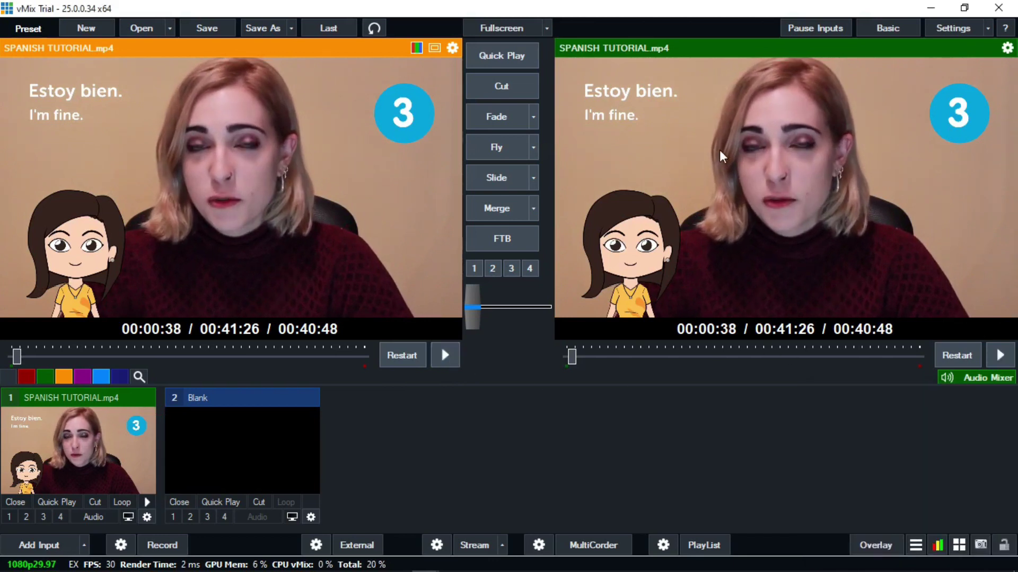
# - Add the GT Ticker title "Ticker 6- Super News" as input 2
pyautogui.click(36, 545)
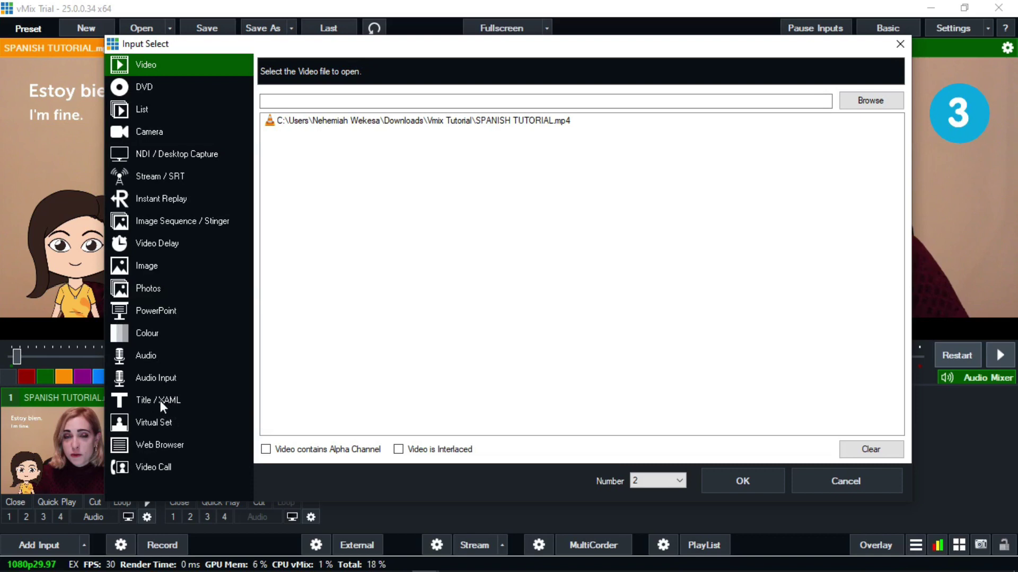
pyautogui.click(160, 400)
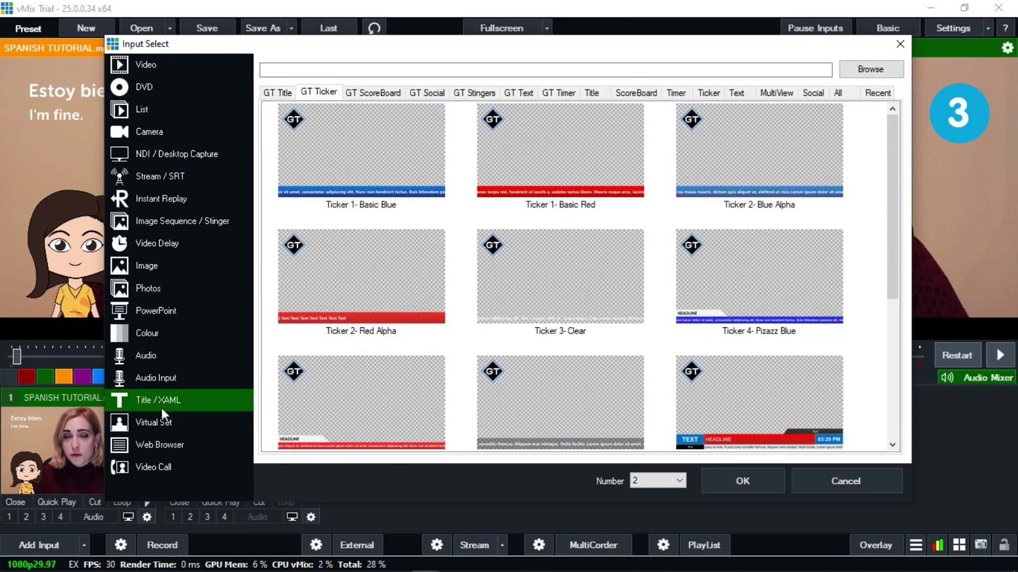
pyautogui.click(281, 94)
pyautogui.click(315, 95)
pyautogui.click(281, 93)
pyautogui.click(319, 94)
pyautogui.scroll(-3, 734, 402)
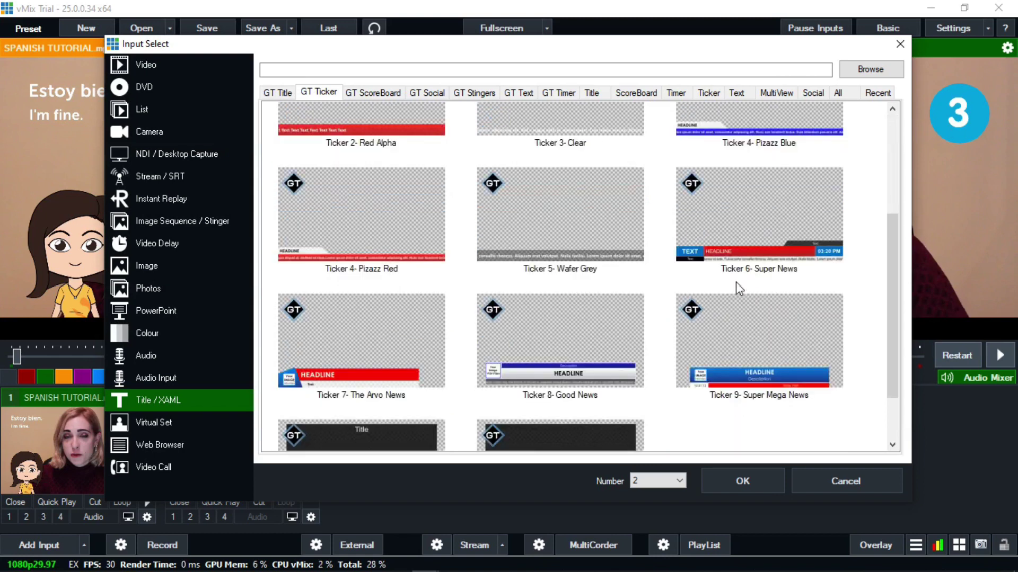
pyautogui.click(754, 204)
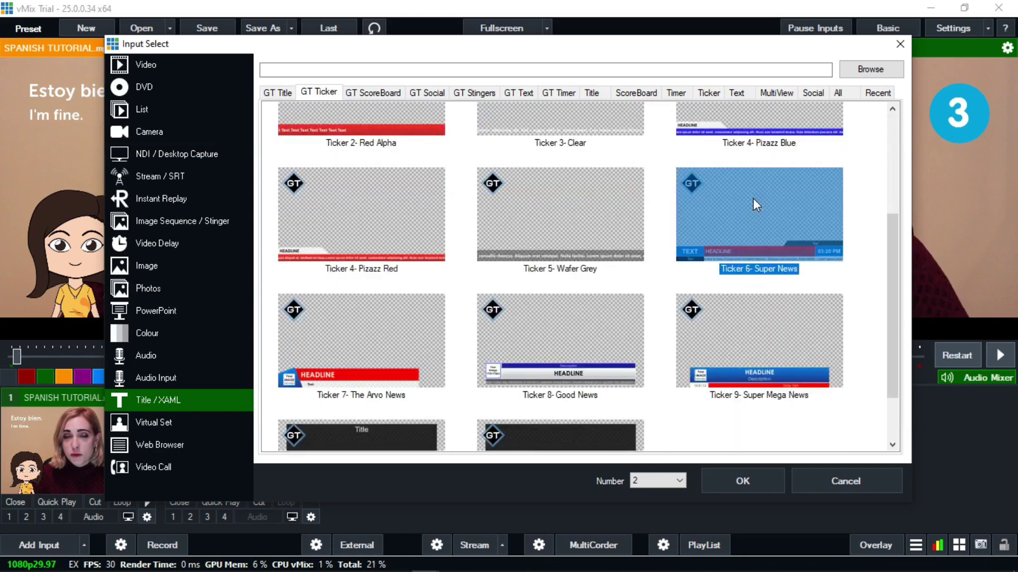
pyautogui.click(744, 483)
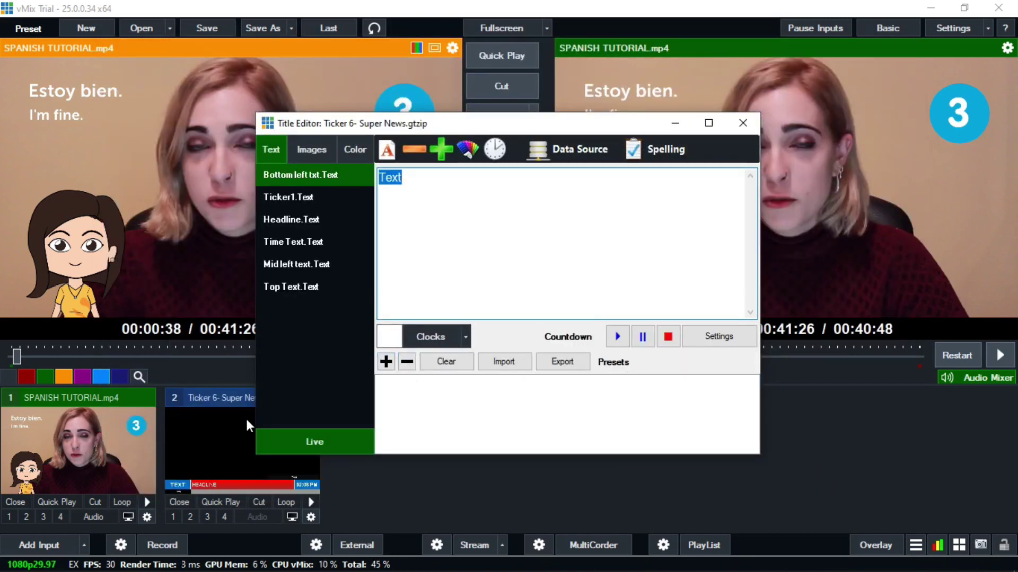
# - Preview the Super News ticker beside its title editor and set the Headline text to "BREAKING NEWS"
pyautogui.click(216, 438)
pyautogui.moveTo(542, 129); pyautogui.dragTo(753, 112)
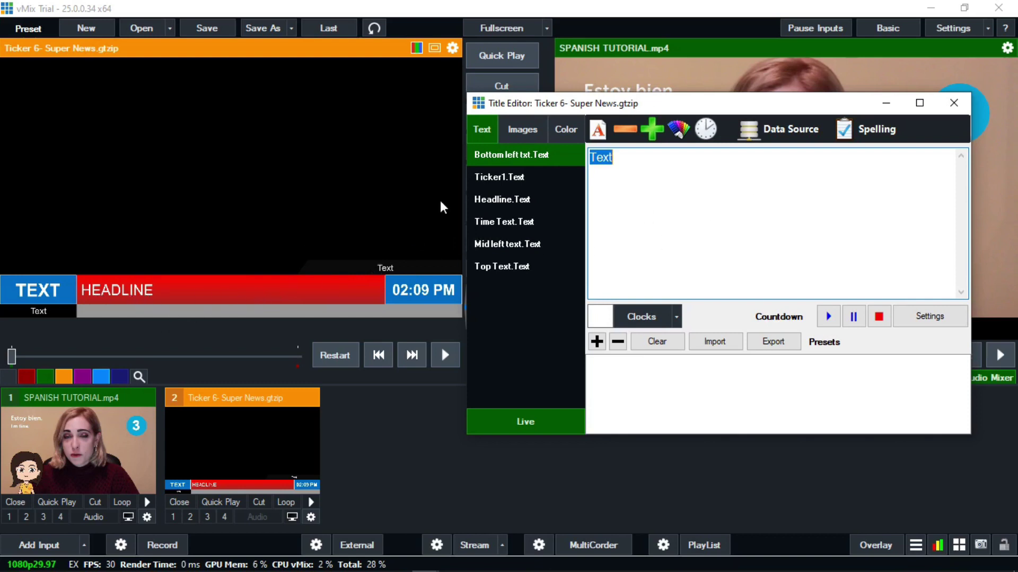
pyautogui.click(505, 202)
pyautogui.click(693, 168)
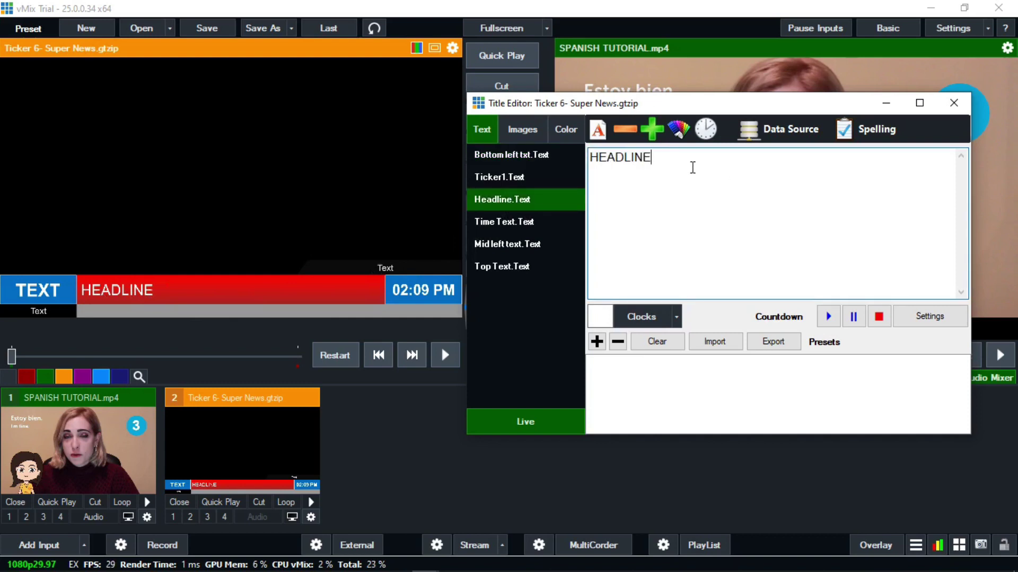
pyautogui.press('BackSpace')
pyautogui.press('BackSpace')
pyautogui.press('BackSpace')
pyautogui.press('BackSpace')
pyautogui.press('BackSpace')
pyautogui.press('BackSpace')
pyautogui.press('BackSpace')
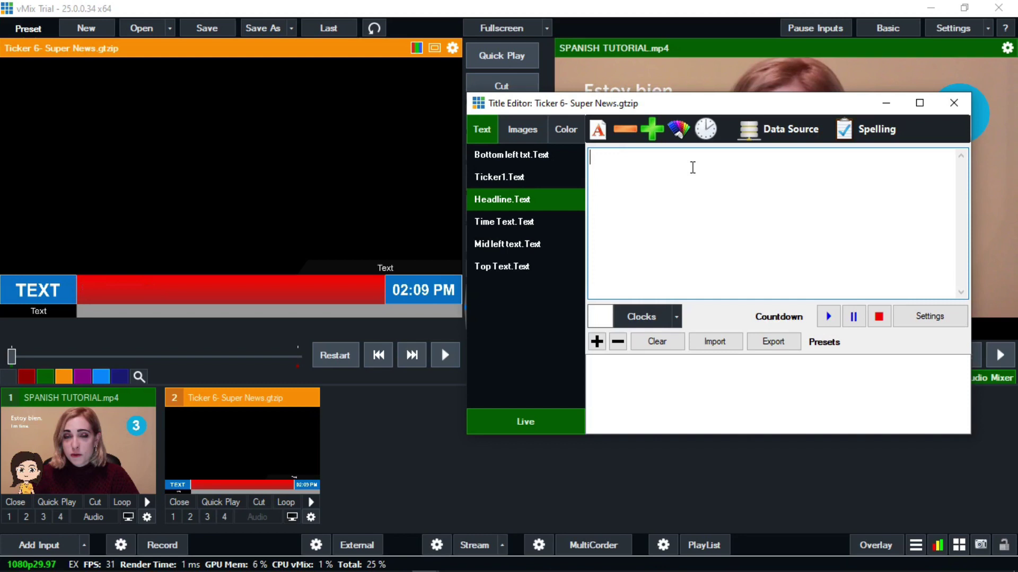
pyautogui.write('BR')
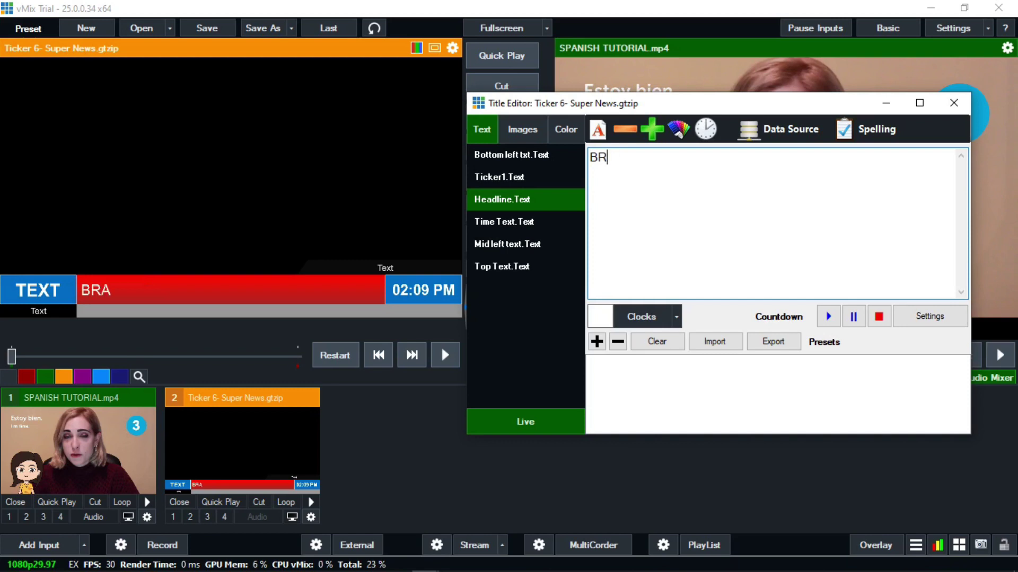
pyautogui.write('AEAKING NEWS')
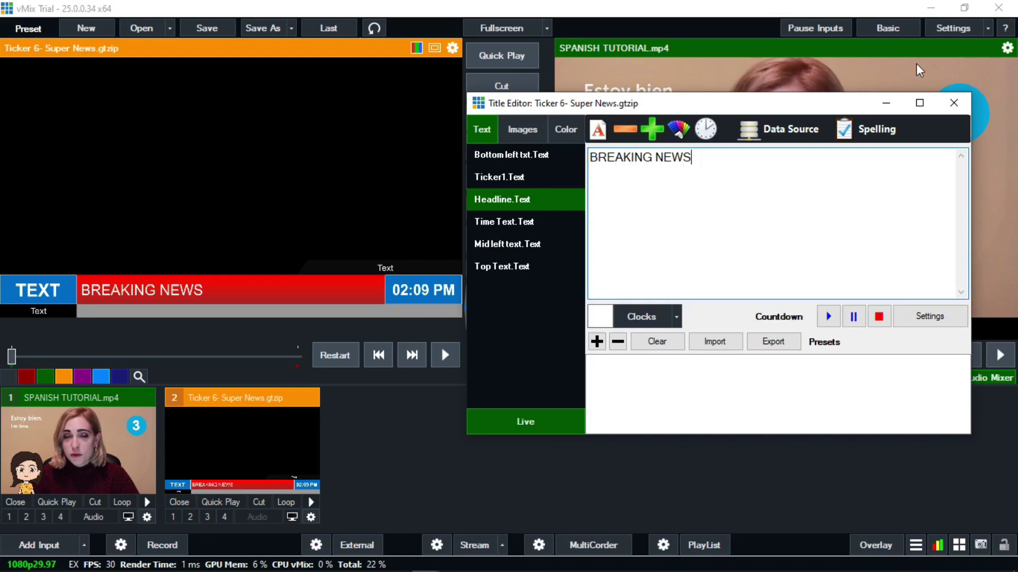
# - Increase the headline's font size by about eight increments
pyautogui.click(655, 134)
pyautogui.click(657, 134)
pyautogui.click(656, 135)
pyautogui.click(657, 135)
pyautogui.click(656, 135)
pyautogui.click(656, 134)
pyautogui.click(656, 134)
pyautogui.click(656, 134)
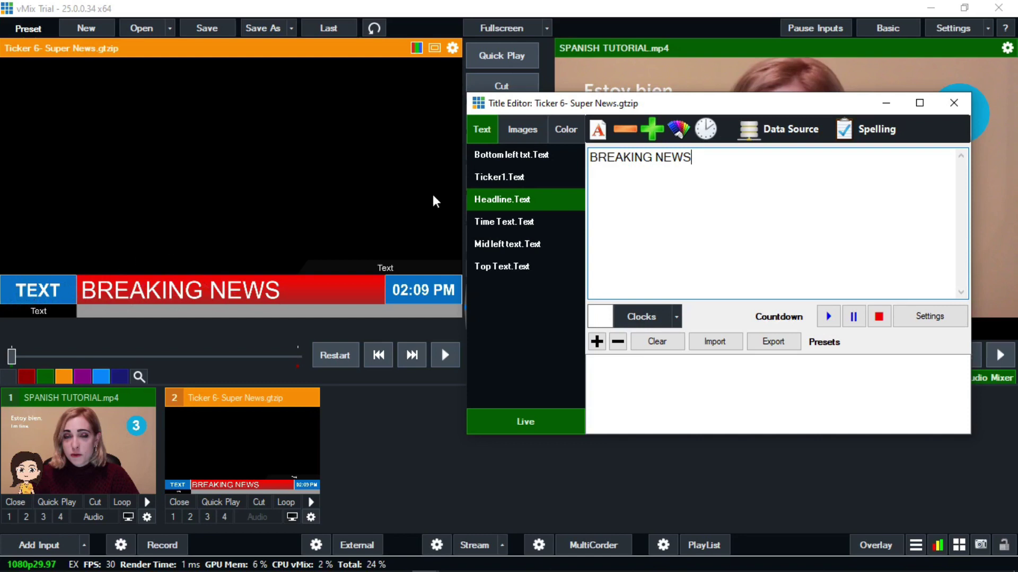
# - Set the ticker's mid left text to "LIVE"
pyautogui.click(515, 245)
pyautogui.click(677, 166)
pyautogui.press('BackSpace')
pyautogui.press('BackSpace')
pyautogui.press('BackSpace')
pyautogui.press('BackSpace')
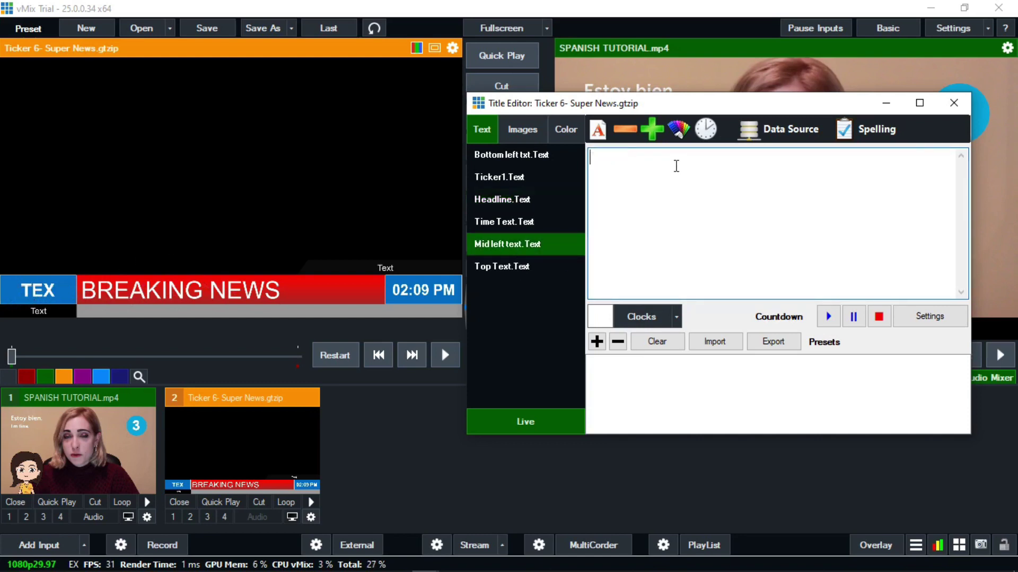
pyautogui.write('LIVE')
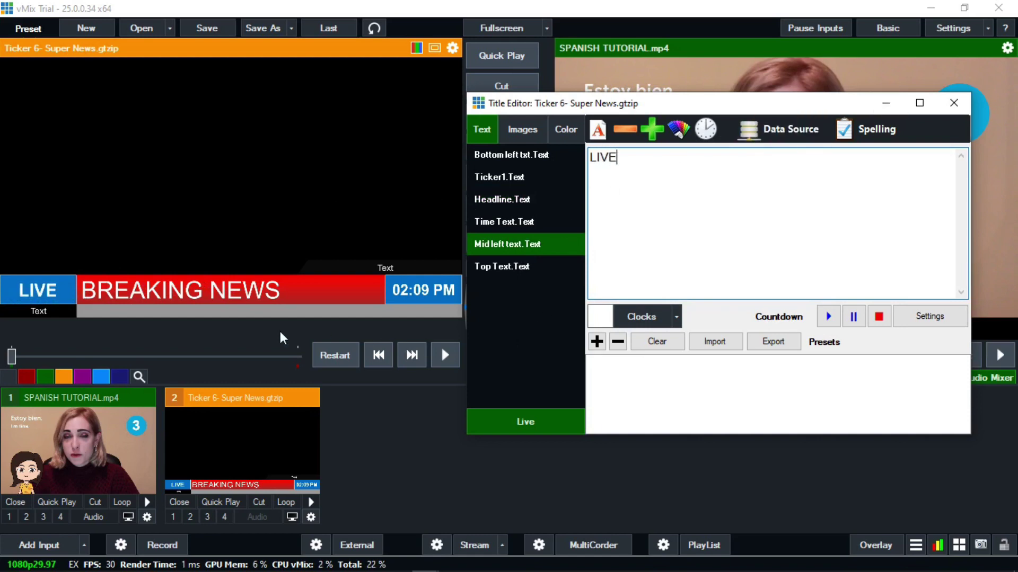
pyautogui.click(517, 270)
pyautogui.click(652, 176)
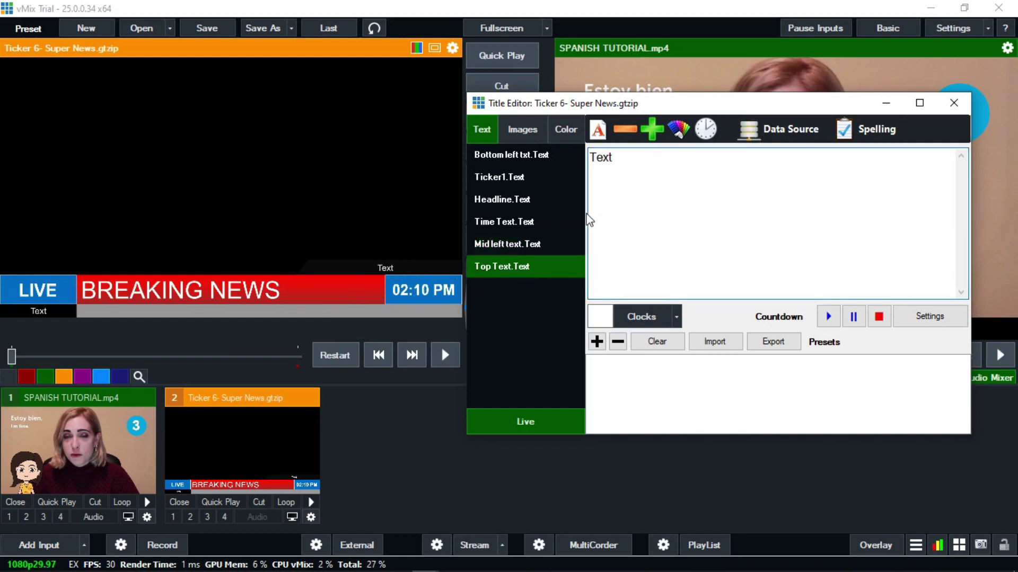
pyautogui.press('BackSpace')
pyautogui.press('BackSpace')
pyautogui.press('BackSpace')
pyautogui.write('WWW')
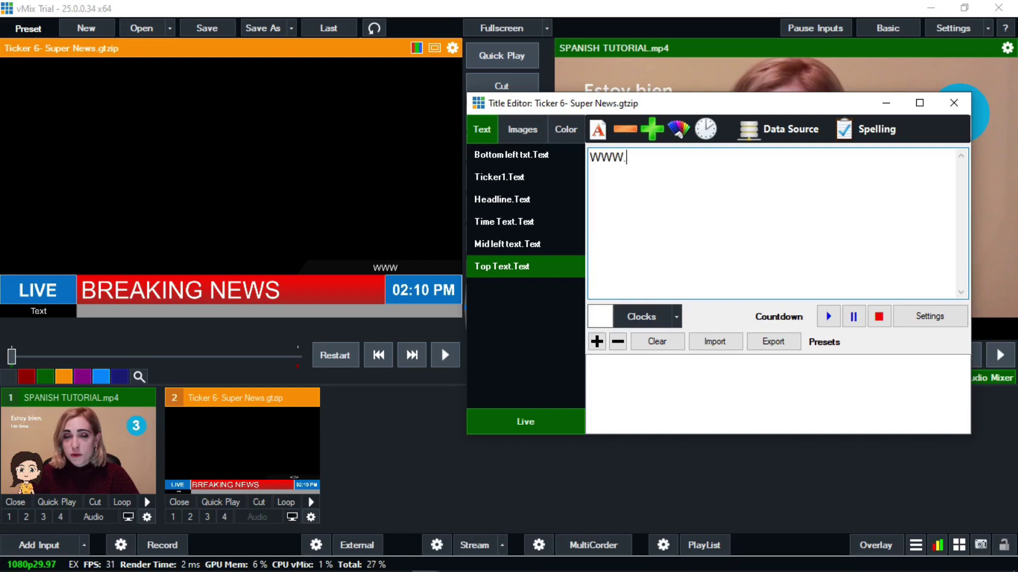
pyautogui.write('.NEHMTECH')
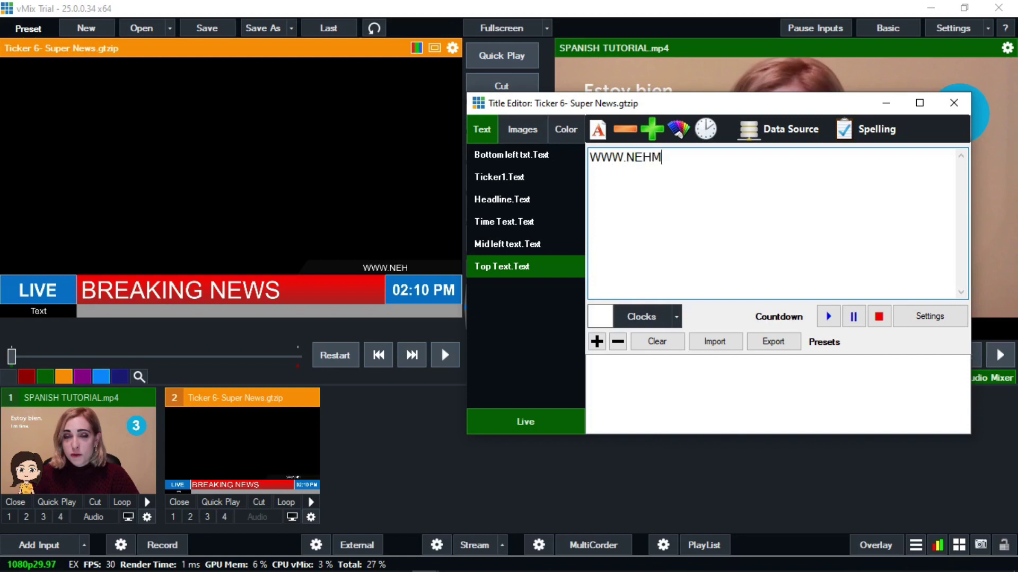
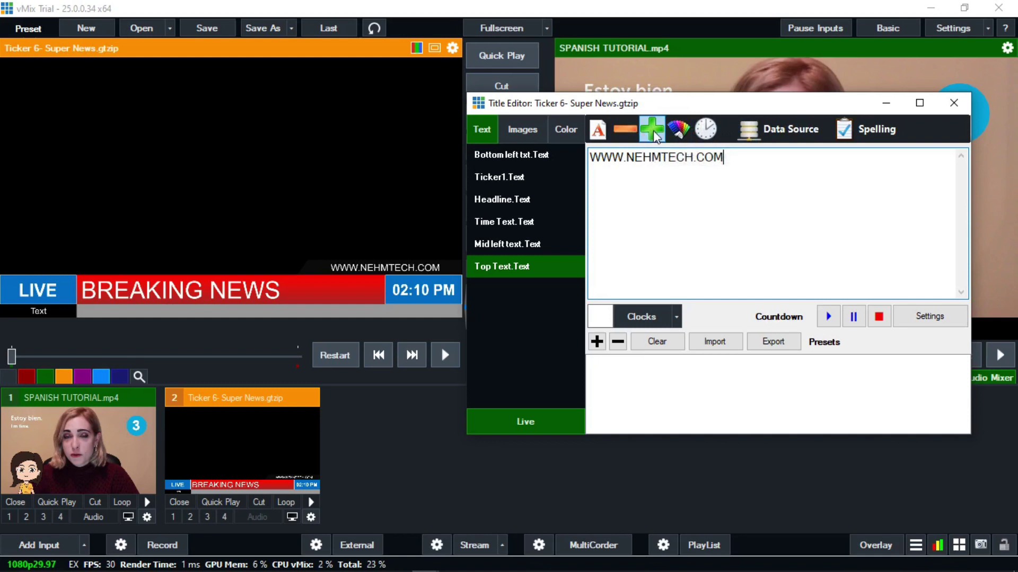
# - Fine-tune the top text's font size, making the web address slightly larger within its dark strip
pyautogui.click(631, 132)
pyautogui.click(630, 135)
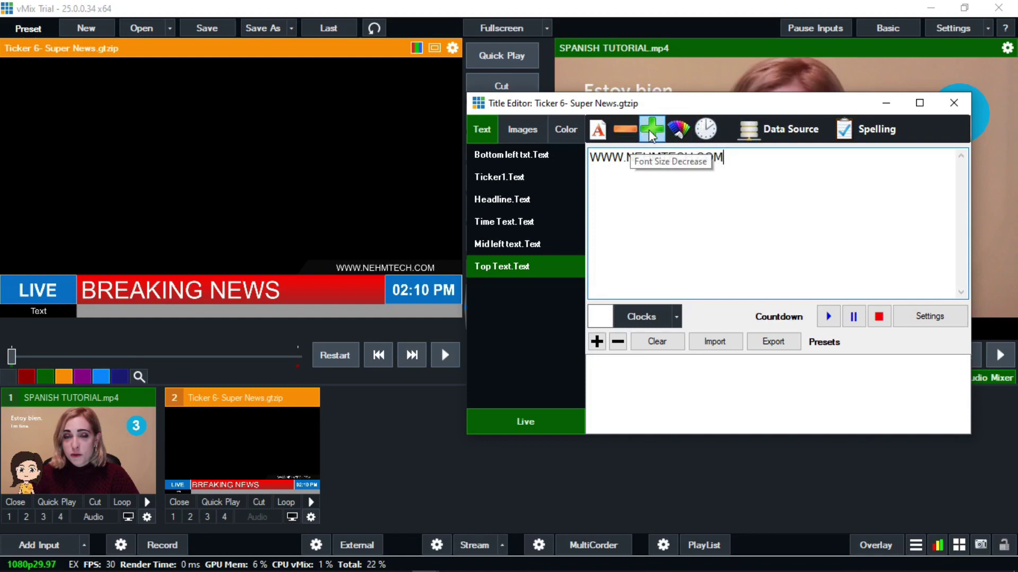
pyautogui.click(655, 135)
pyautogui.click(656, 136)
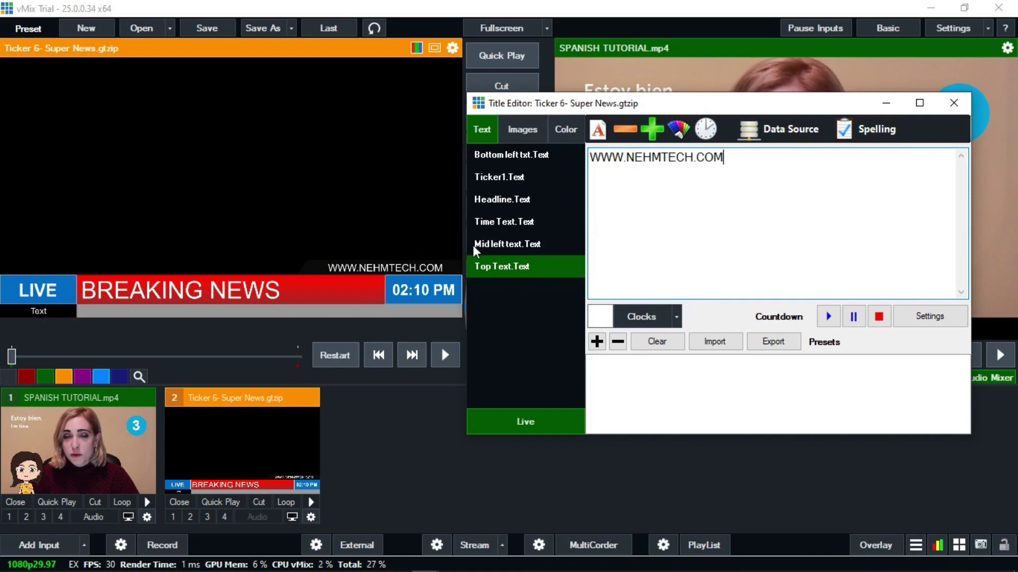
# - Set the ticker's bottom left text to "EARTHQUAKE"
pyautogui.click(517, 246)
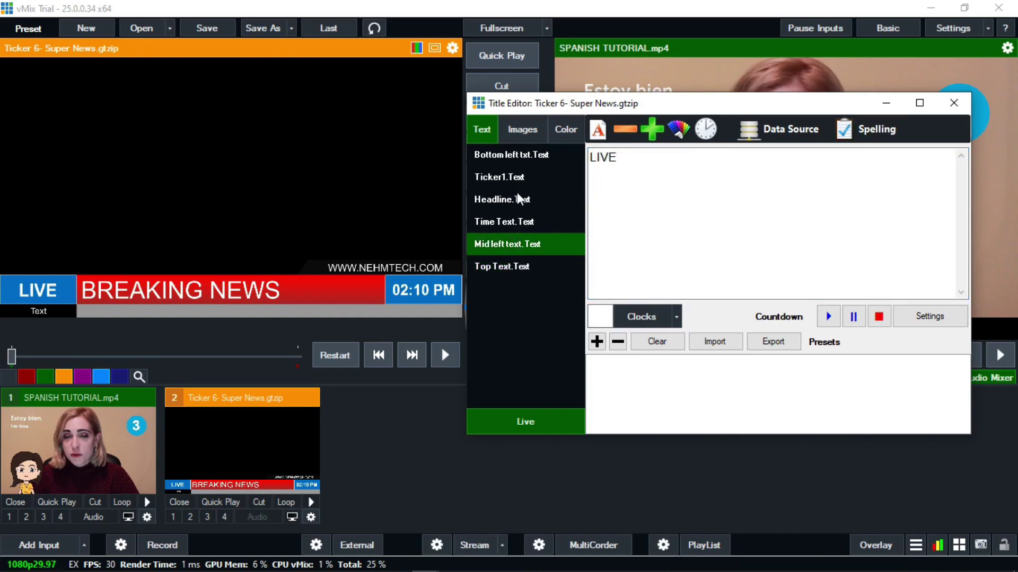
pyautogui.click(526, 159)
pyautogui.click(664, 156)
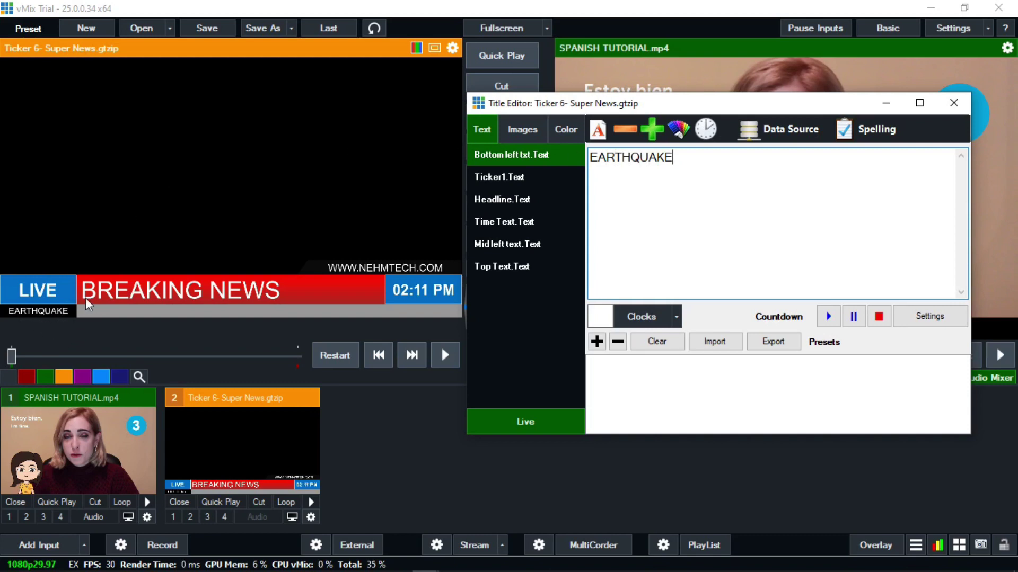
# - Review the placeholder text of the Ticker1 scrolling field and close the title editor
pyautogui.click(530, 182)
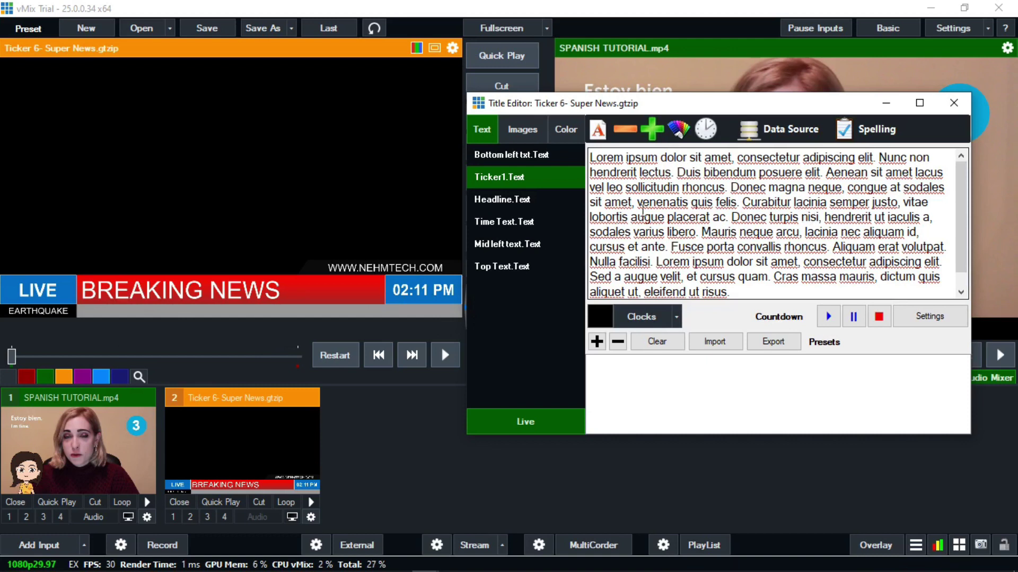
pyautogui.scroll(-1, 683, 211)
pyautogui.scroll(1, 685, 211)
pyautogui.click(954, 103)
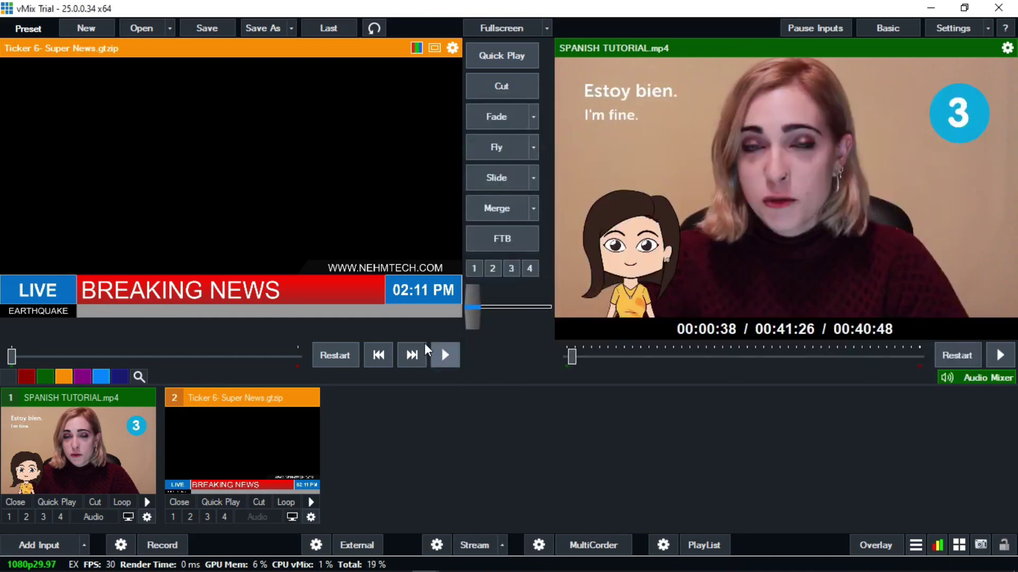
# - Put SPANISH TUTORIAL.mp4 on overlay channel 1, pause its playback, and put the Super News ticker on overlay channel 2
pyautogui.click(9, 517)
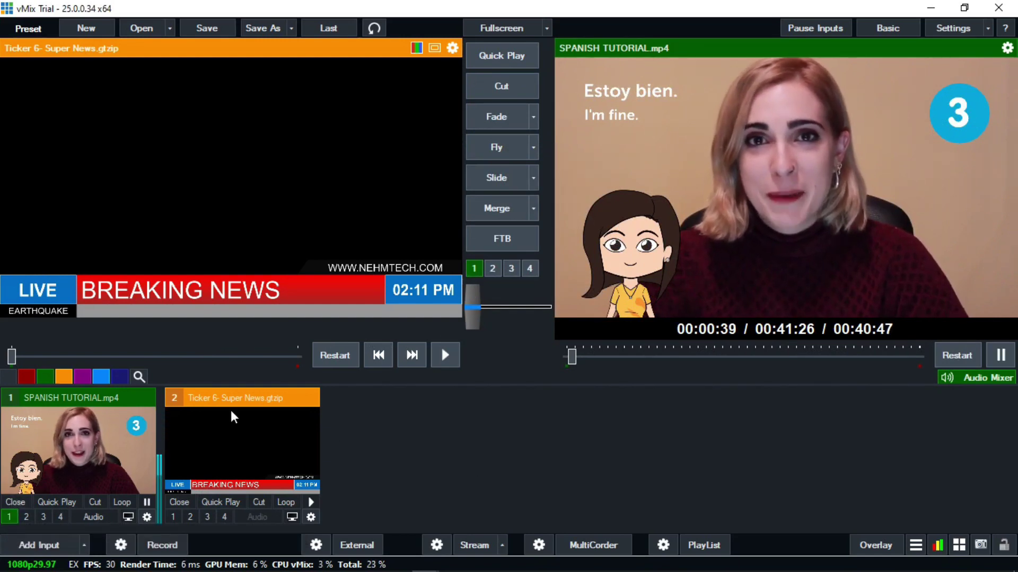
pyautogui.click(998, 356)
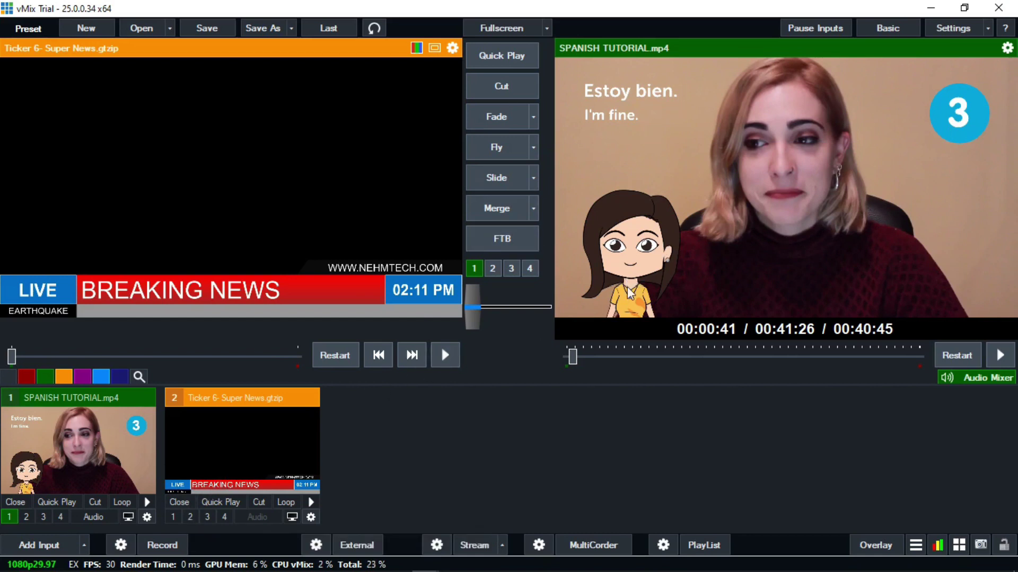
pyautogui.click(190, 518)
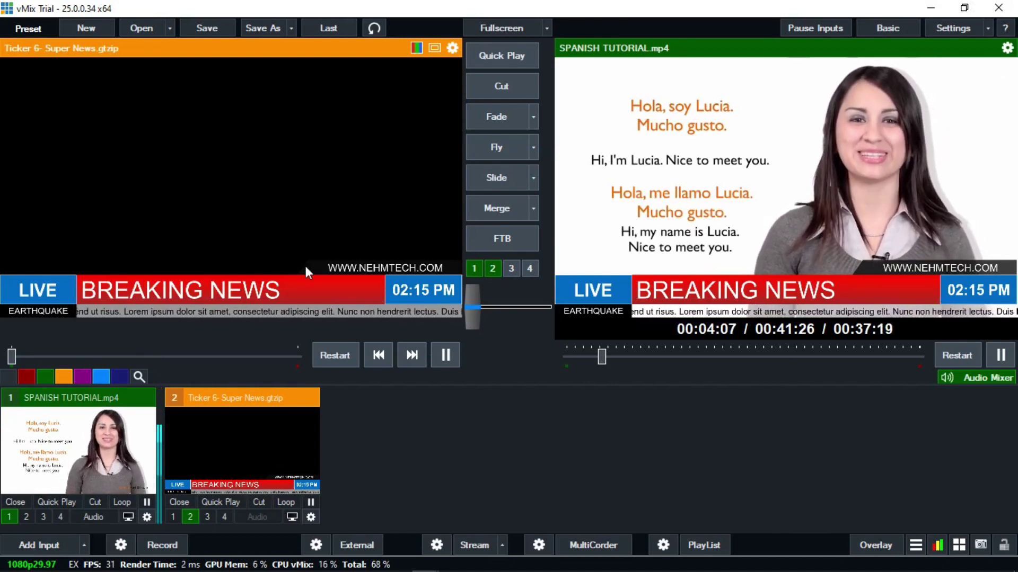
# - Add the Spinner 160 GT title as input 3
pyautogui.click(38, 548)
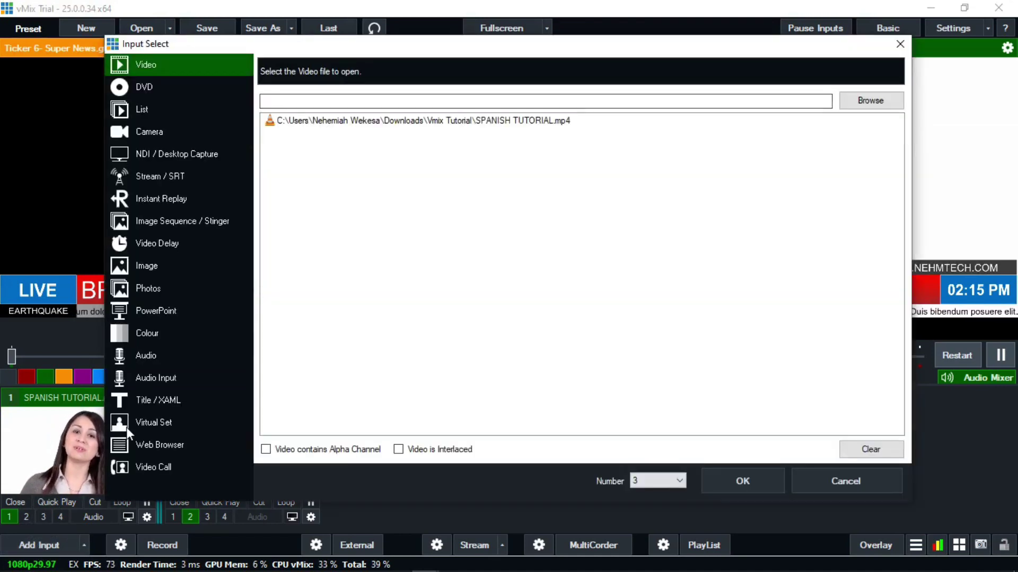
pyautogui.click(166, 402)
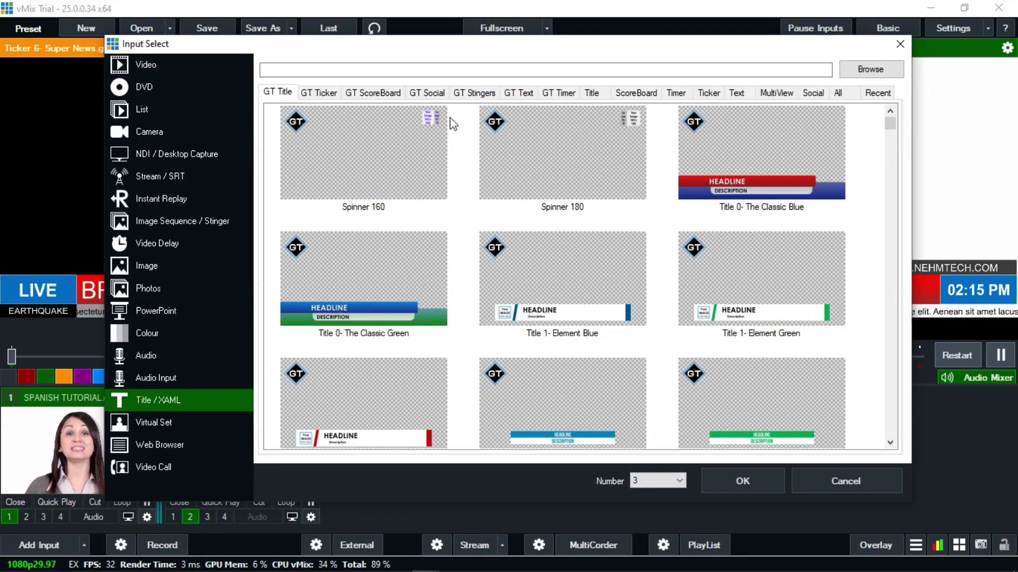
pyautogui.click(389, 164)
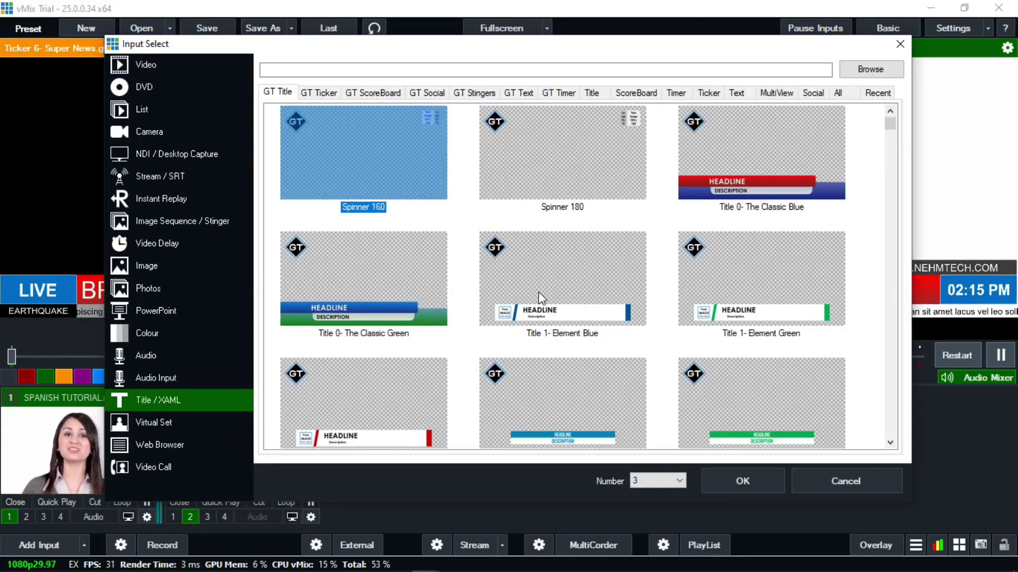
pyautogui.click(765, 482)
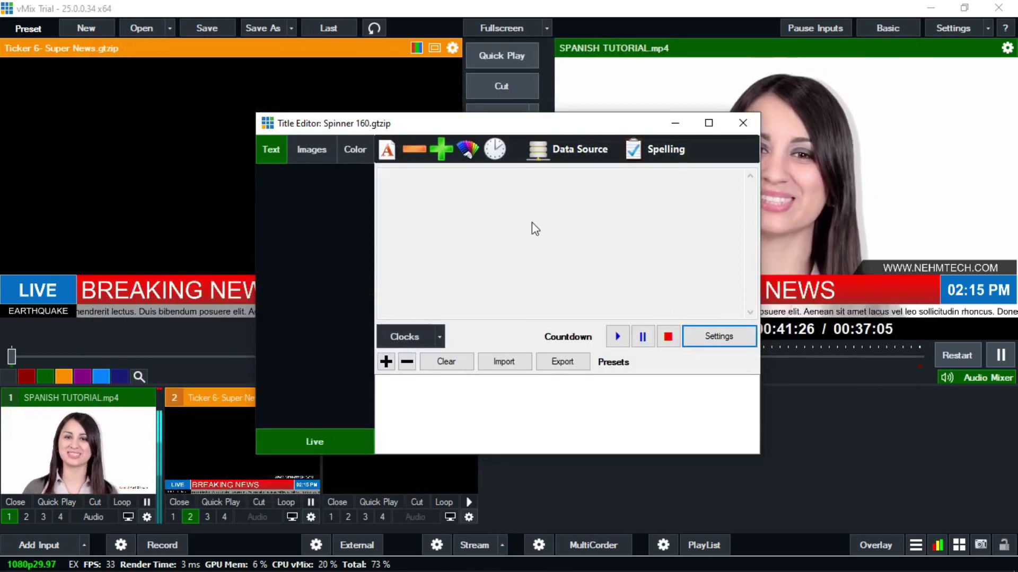
# - Replace the spinner's placeholder image with My Logo from the LOGOS AND ICONS folder and put the spinner on overlay channel 3
pyautogui.click(317, 152)
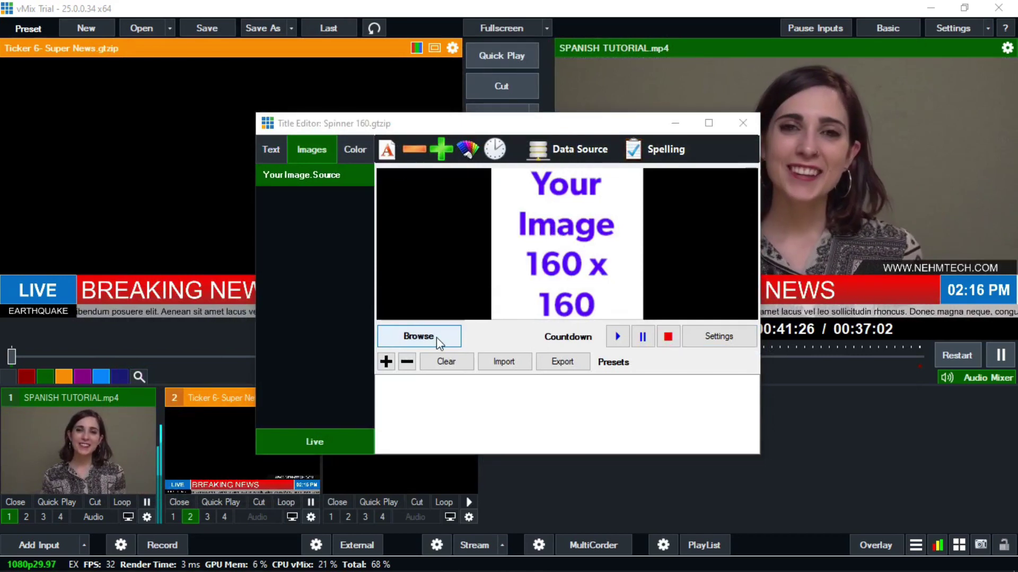
pyautogui.click(437, 337)
pyautogui.scroll(-5, 468, 284)
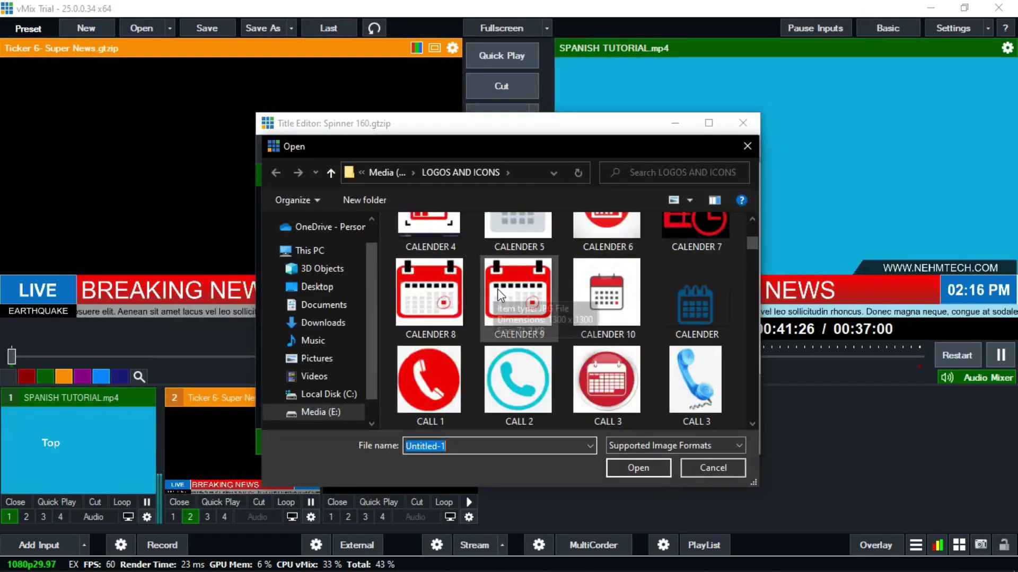
pyautogui.scroll(-12, 497, 288)
pyautogui.scroll(-15, 501, 295)
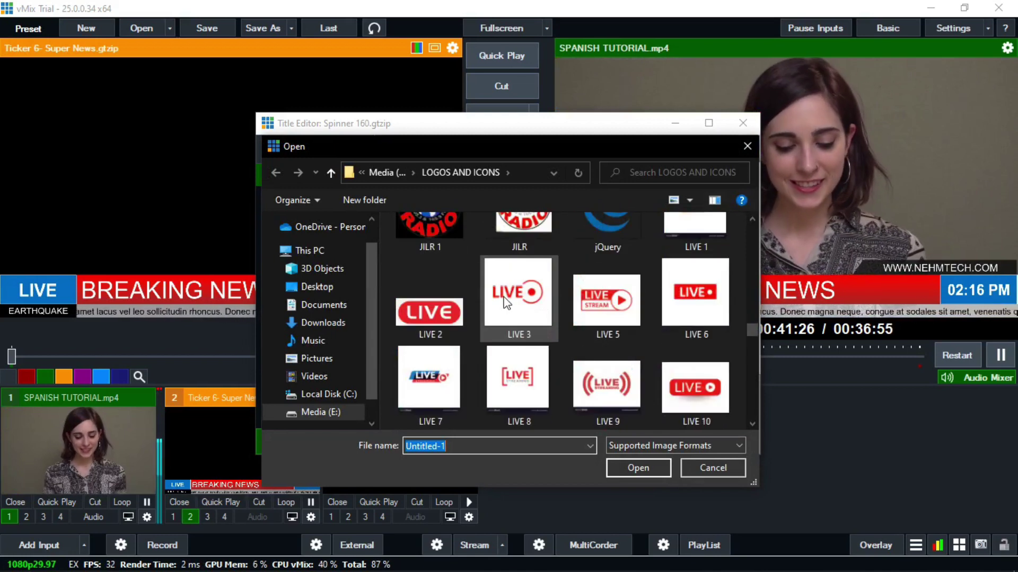
pyautogui.scroll(-12, 504, 303)
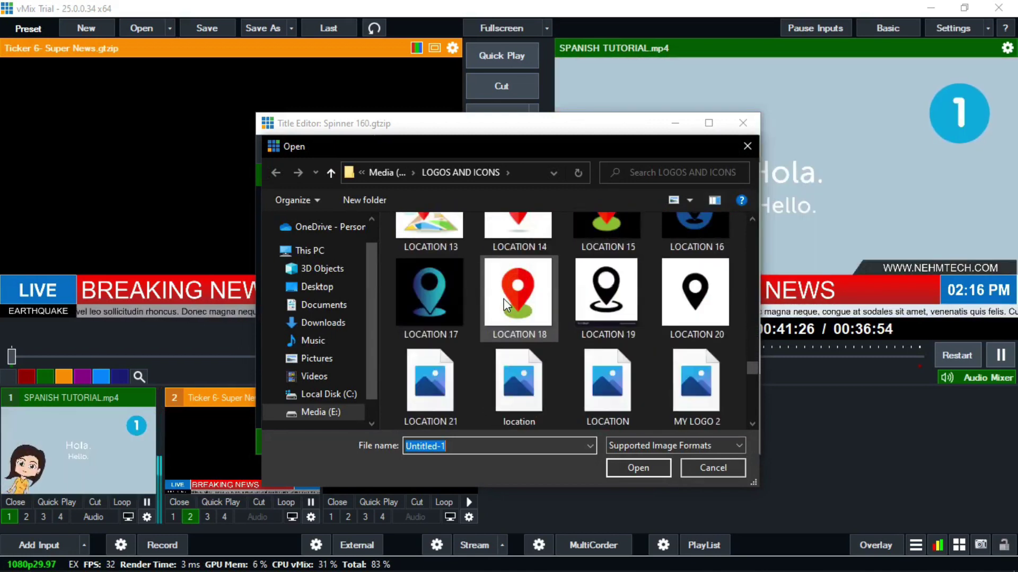
pyautogui.scroll(-5, 503, 300)
pyautogui.click(439, 265)
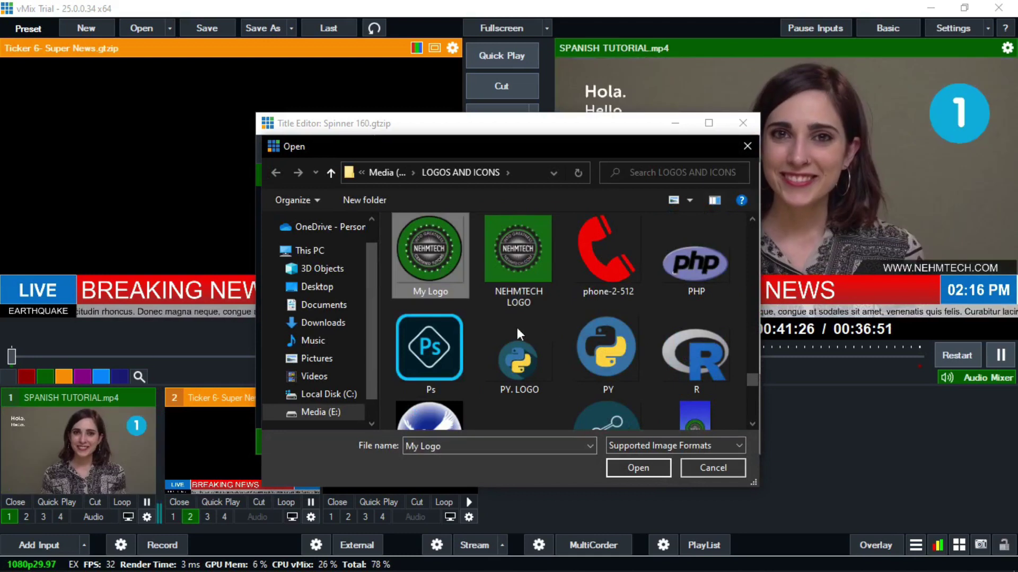
pyautogui.click(638, 468)
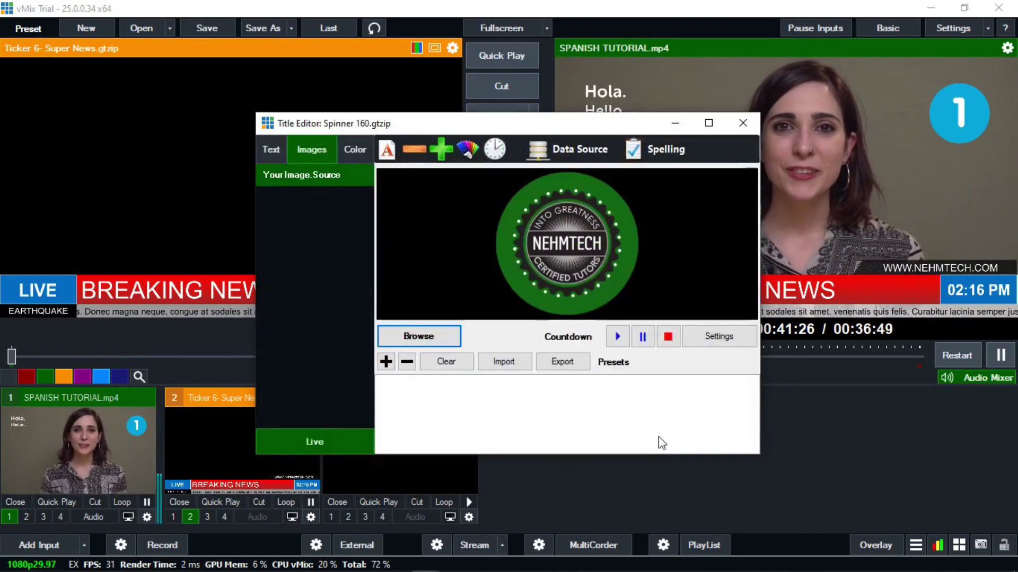
pyautogui.click(743, 123)
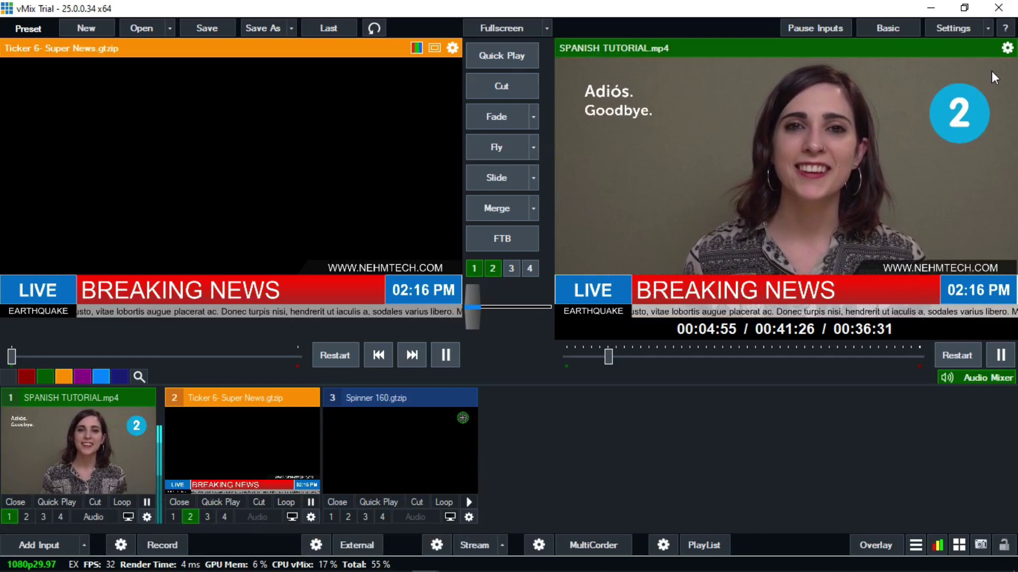
pyautogui.click(368, 518)
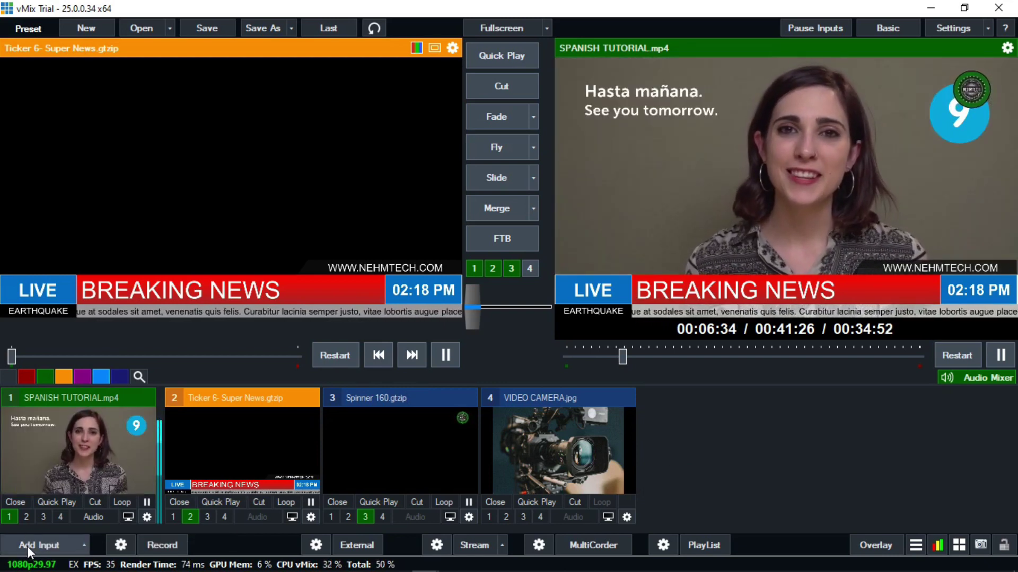
# - Add the VMIX THUMBNAIL image from the Vmix Tutorial folder as input 5
pyautogui.click(28, 546)
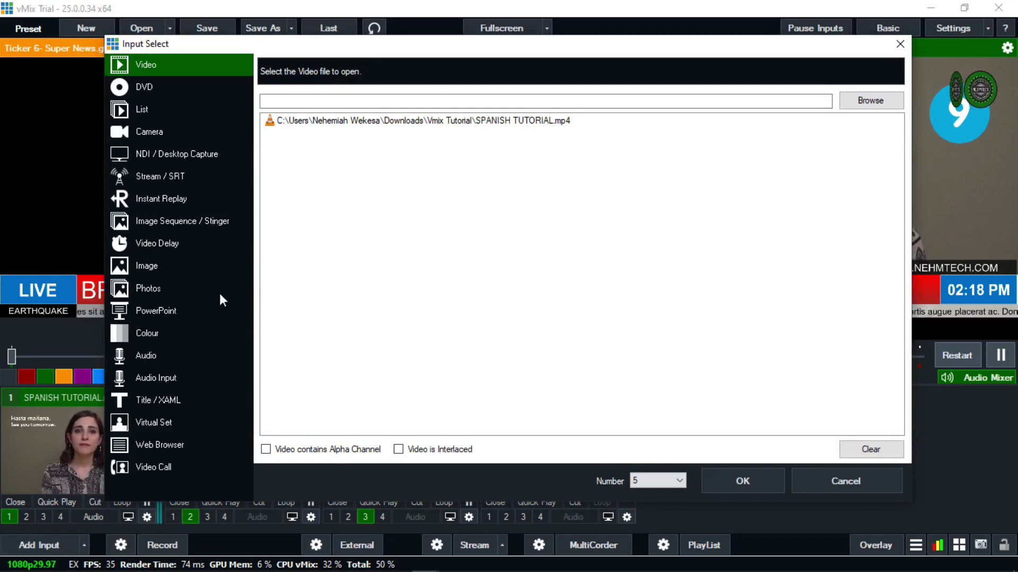
pyautogui.click(147, 268)
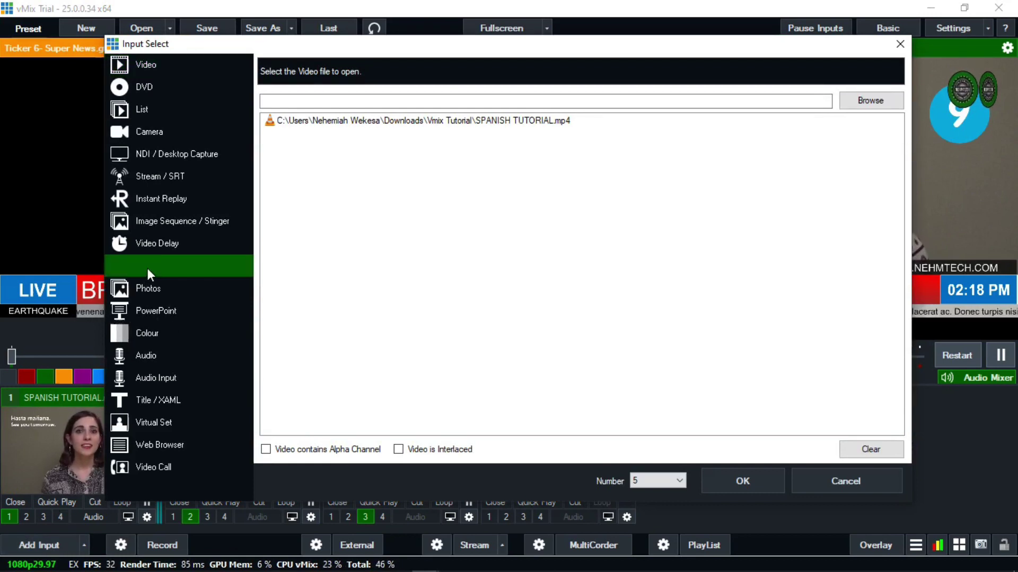
pyautogui.click(883, 106)
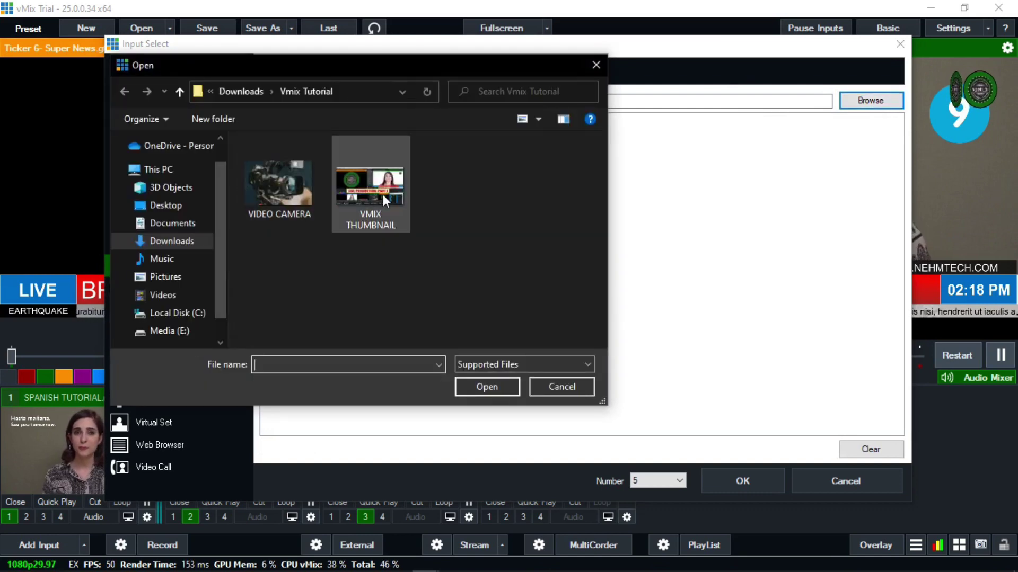
pyautogui.click(387, 189)
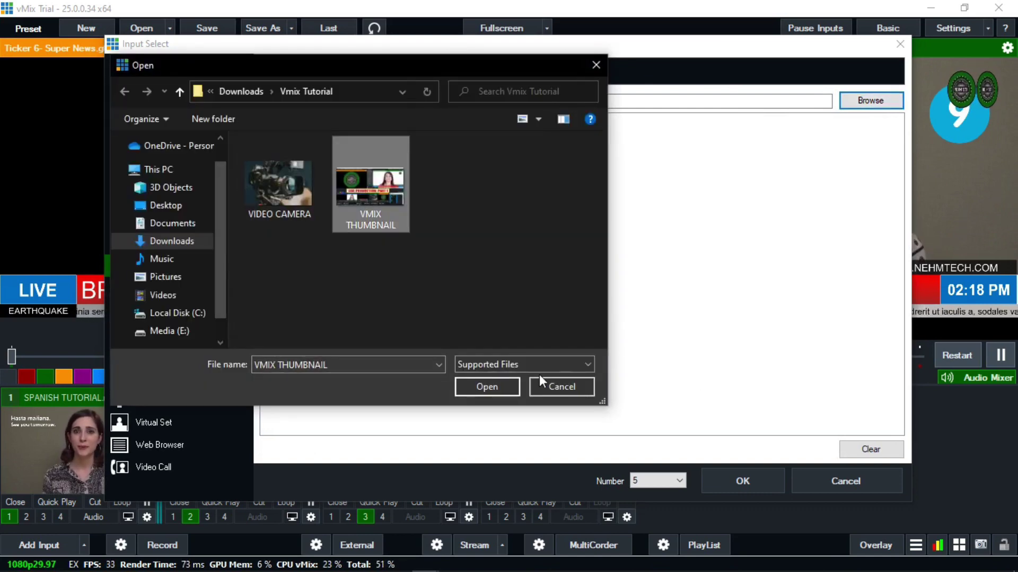
pyautogui.click(484, 387)
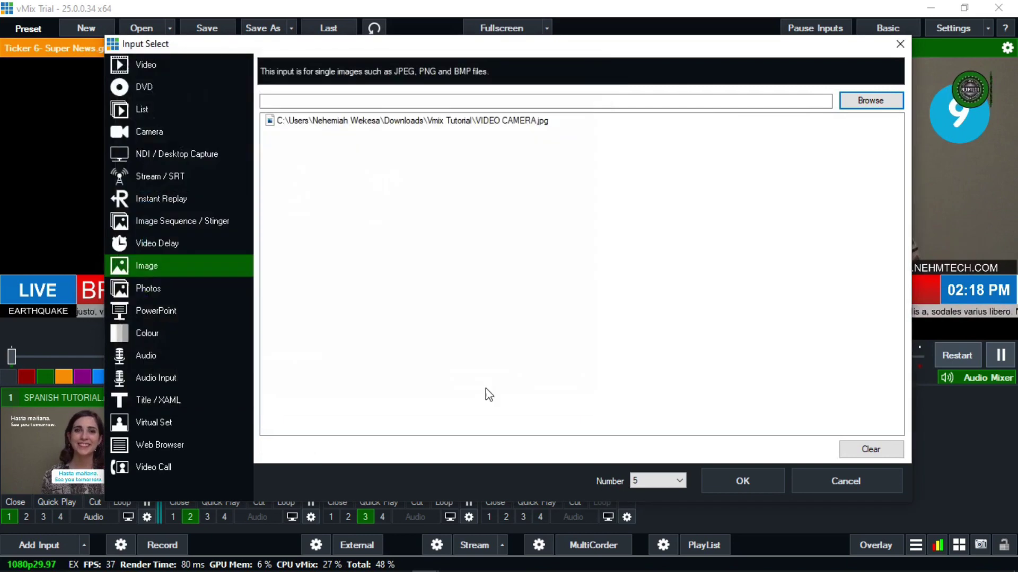
pyautogui.click(746, 486)
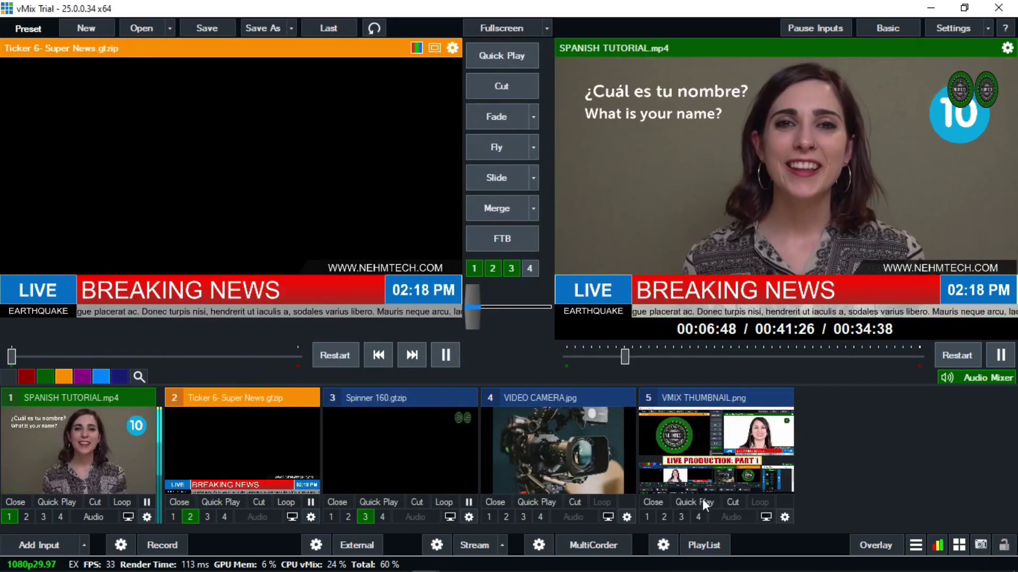
# - Preview VMIX THUMBNAIL.png, show it over the program on overlay channel 4, and take the overlay off again
pyautogui.click(704, 440)
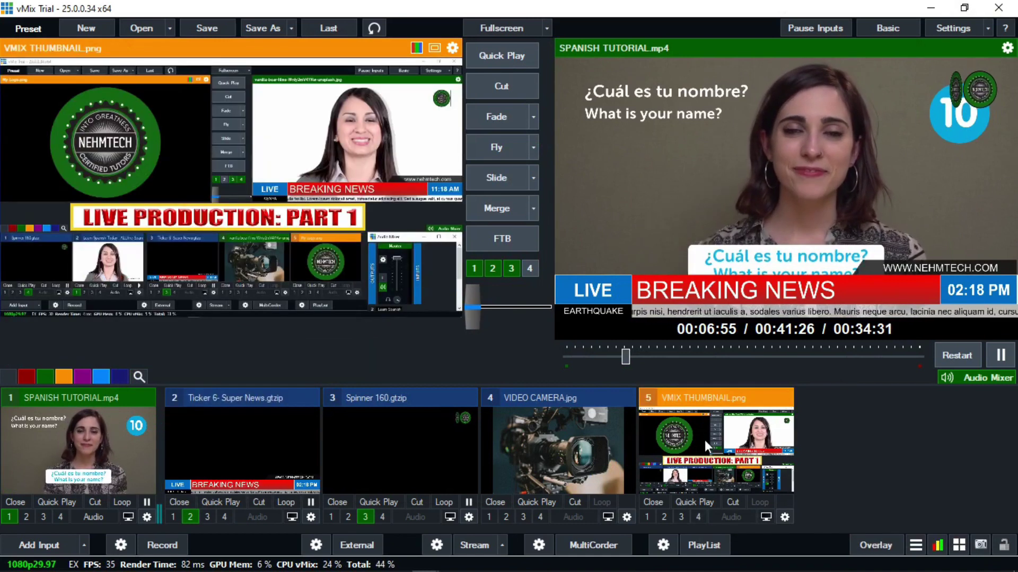
pyautogui.click(701, 520)
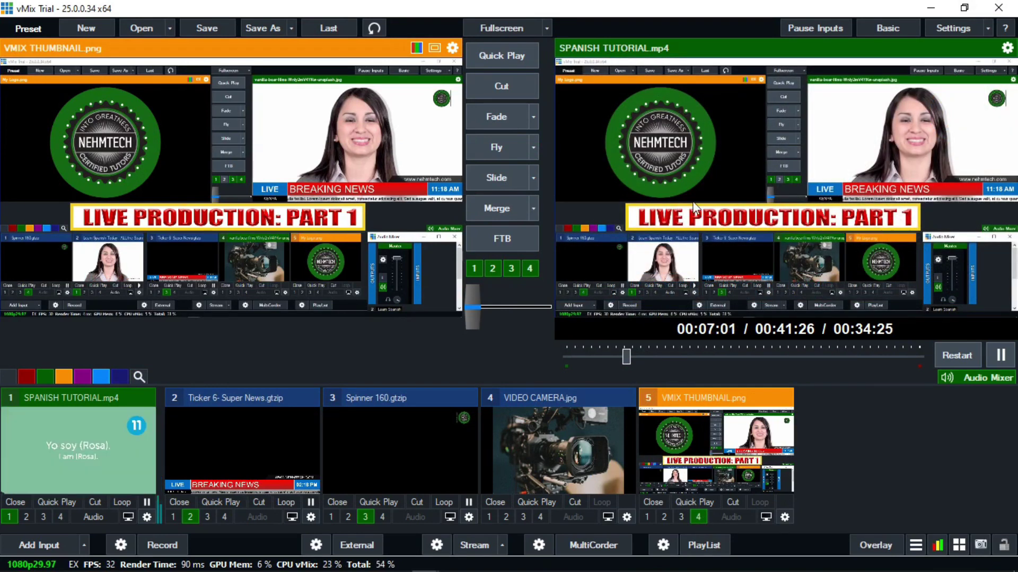
pyautogui.click(701, 516)
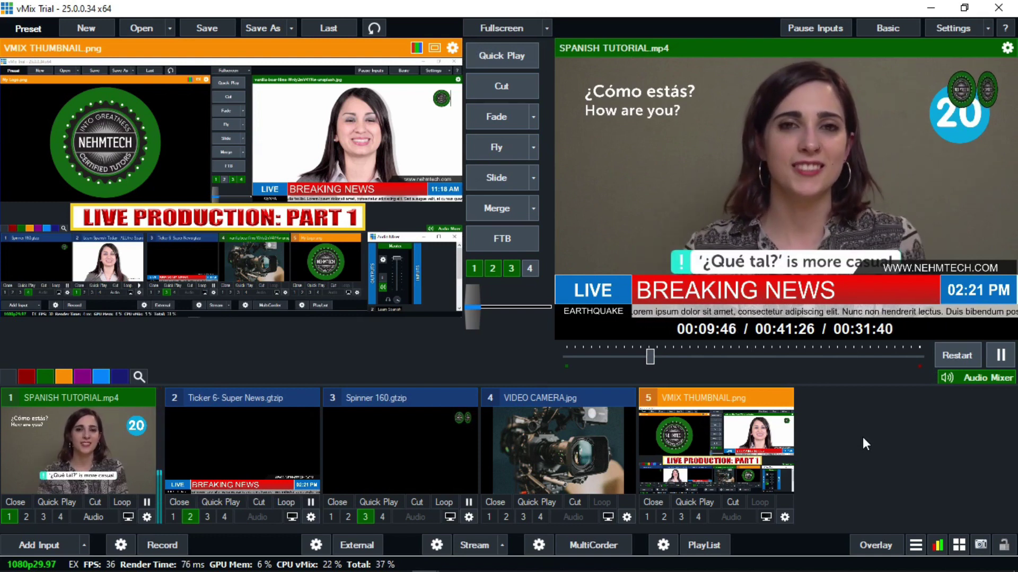
# - Set the Windows projection mode to Extend and turn on the fullscreen output of the production
pyautogui.moveTo(863, 571)
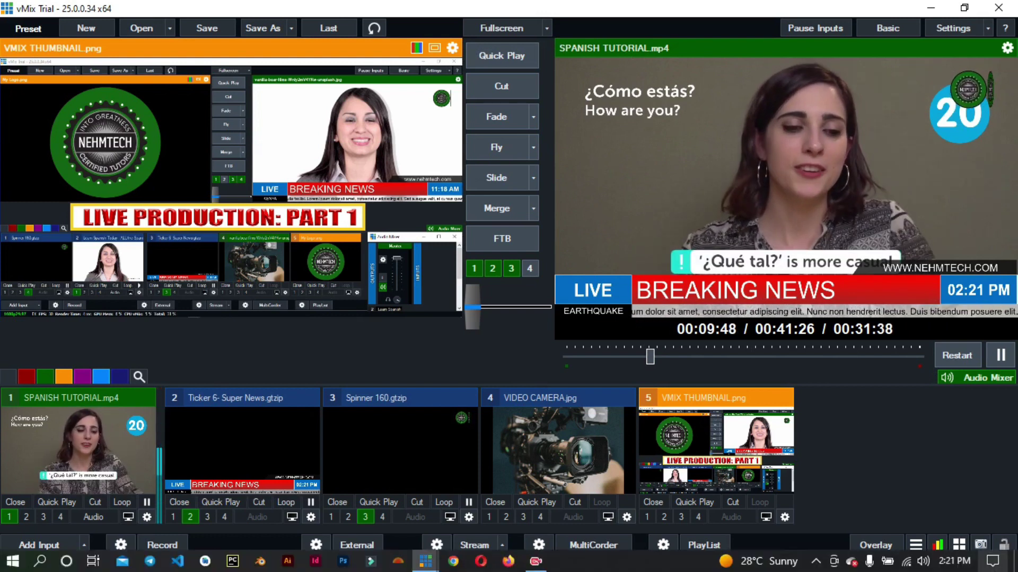
pyautogui.click(993, 562)
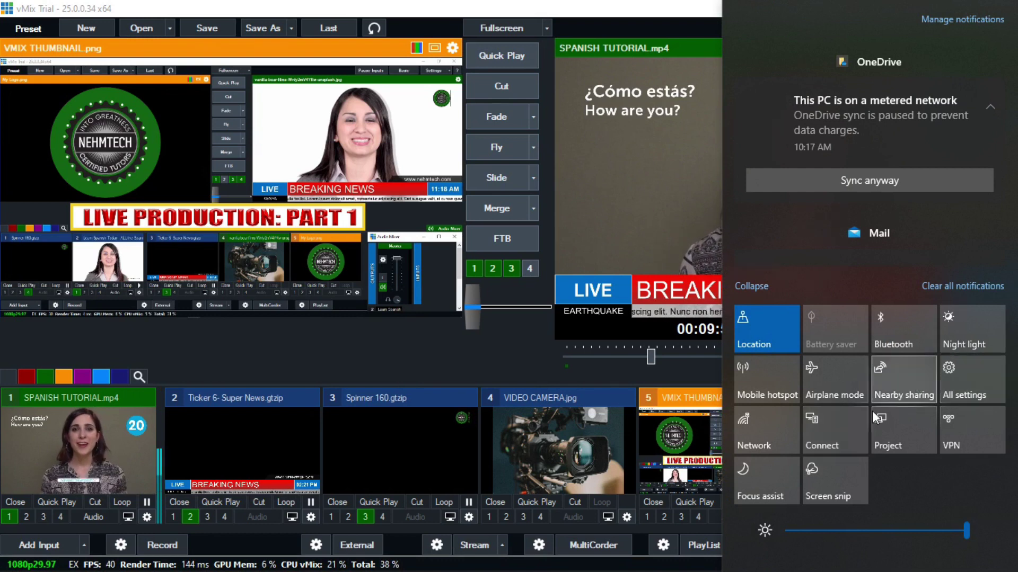
pyautogui.click(904, 431)
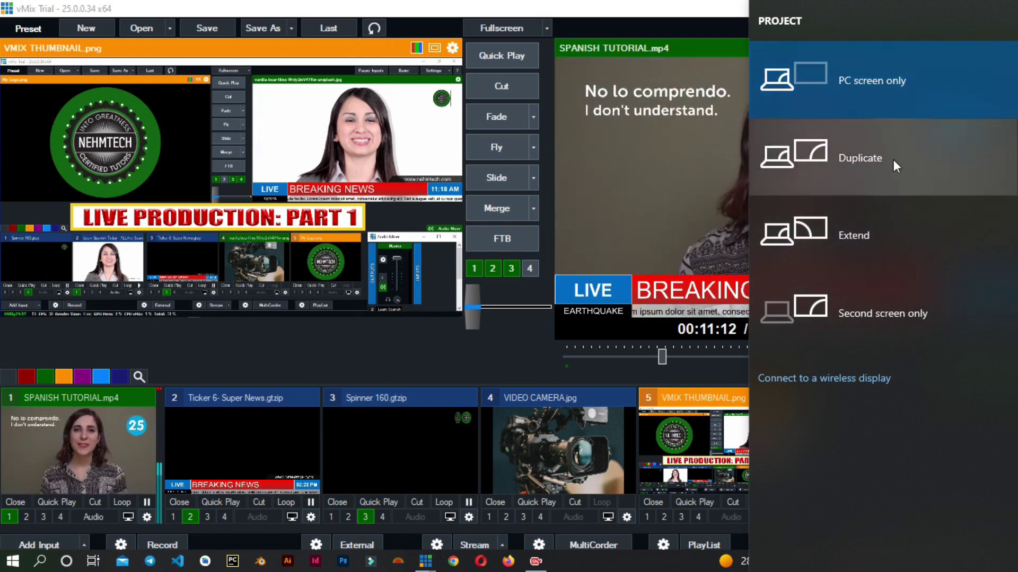
pyautogui.click(889, 165)
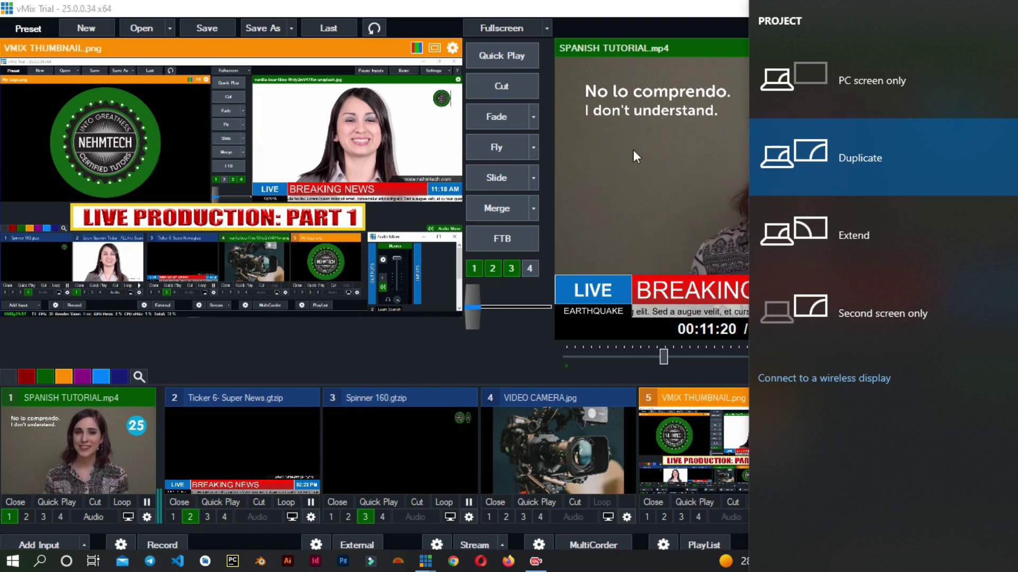
pyautogui.click(873, 246)
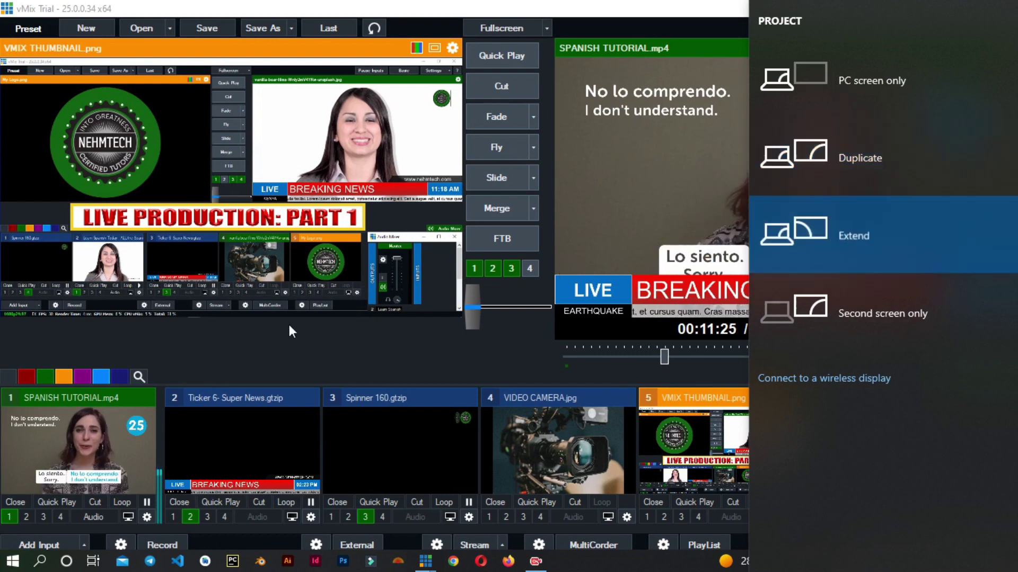
pyautogui.click(804, 327)
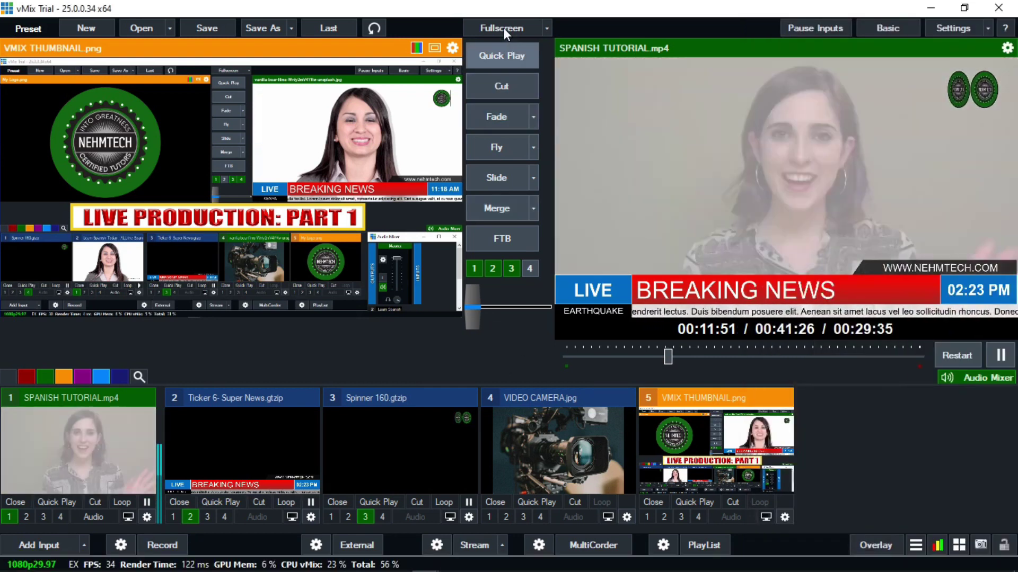
pyautogui.click(504, 30)
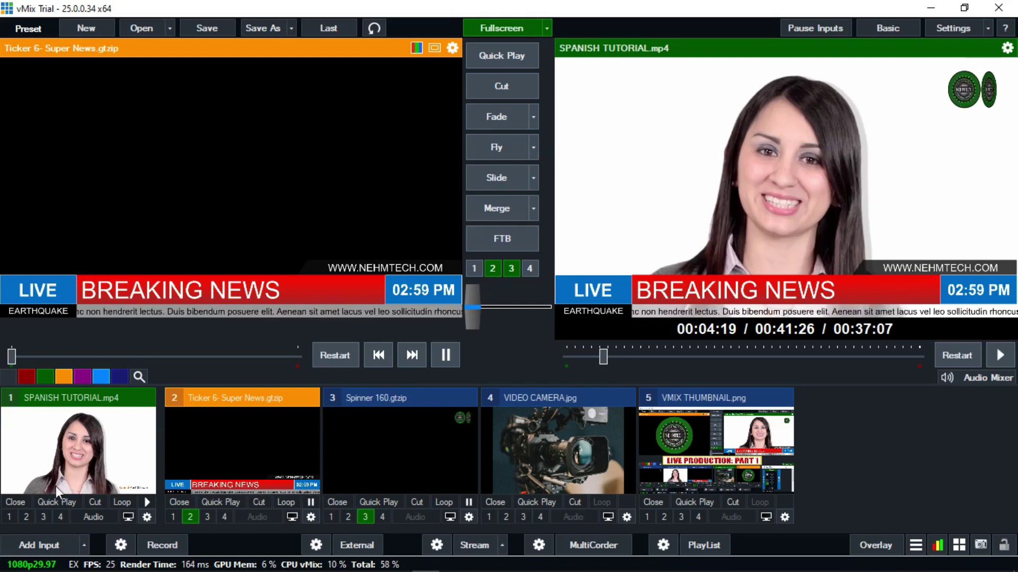
# - Add the TECNO-SPARK-9T NDI HX Camera as input 6 and show it on overlay channel 1 and in the preview
pyautogui.click(31, 546)
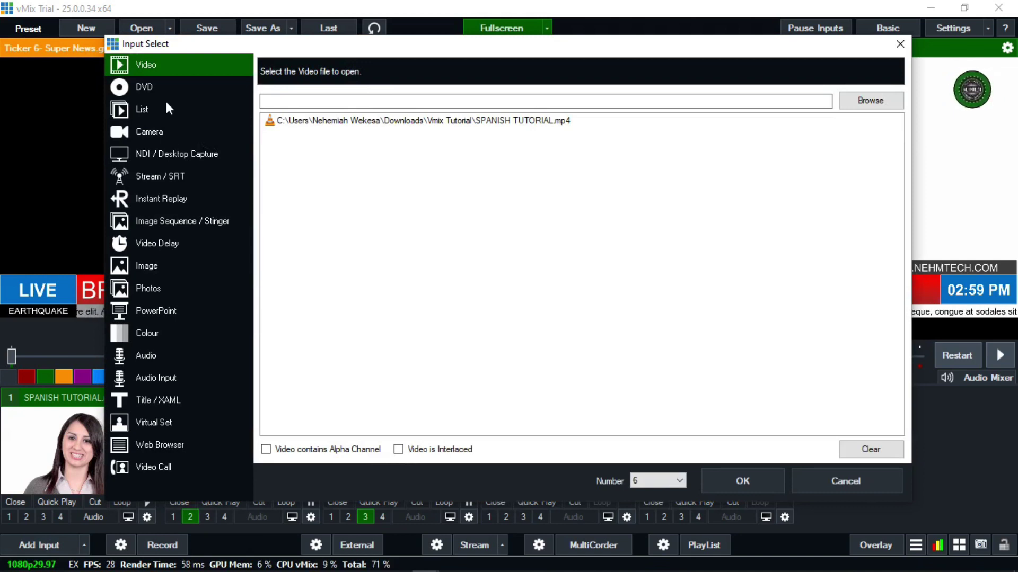
pyautogui.click(164, 154)
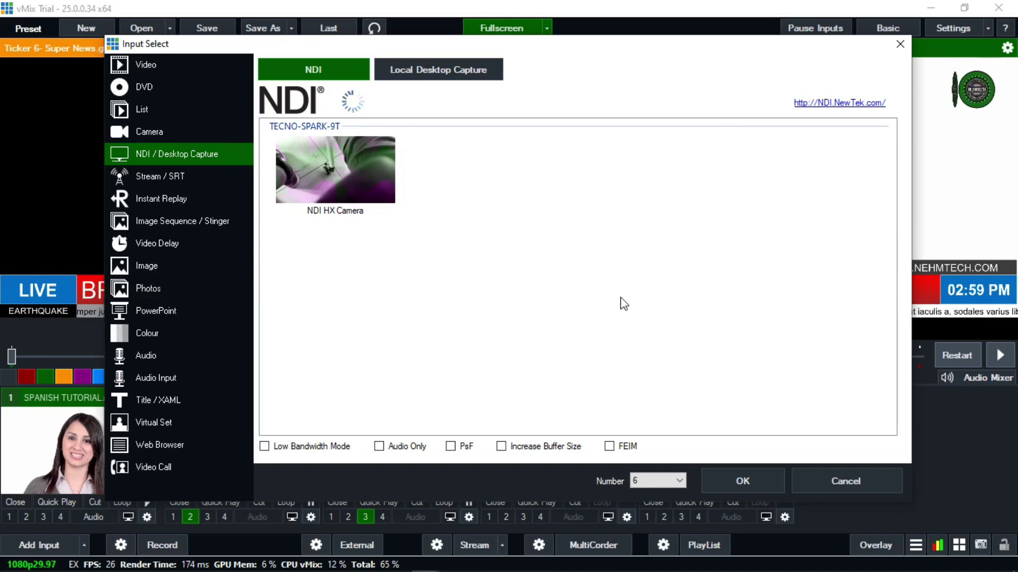
pyautogui.click(352, 171)
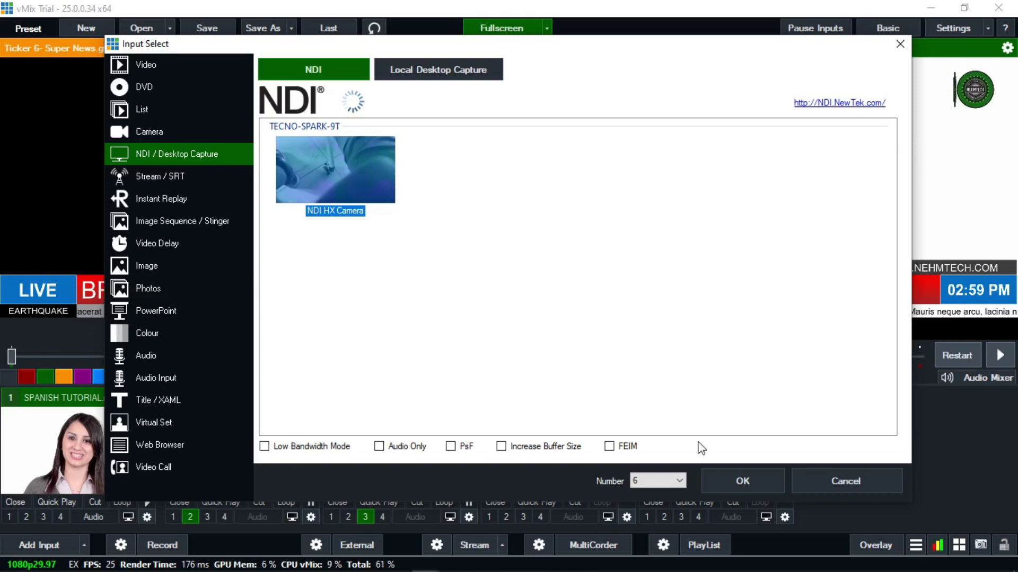
pyautogui.click(747, 484)
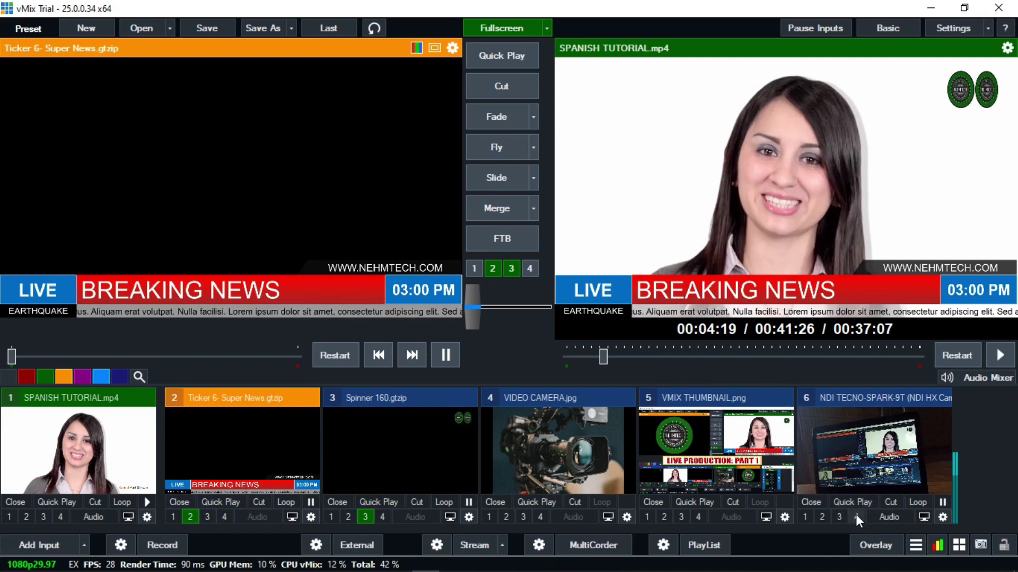
pyautogui.click(805, 517)
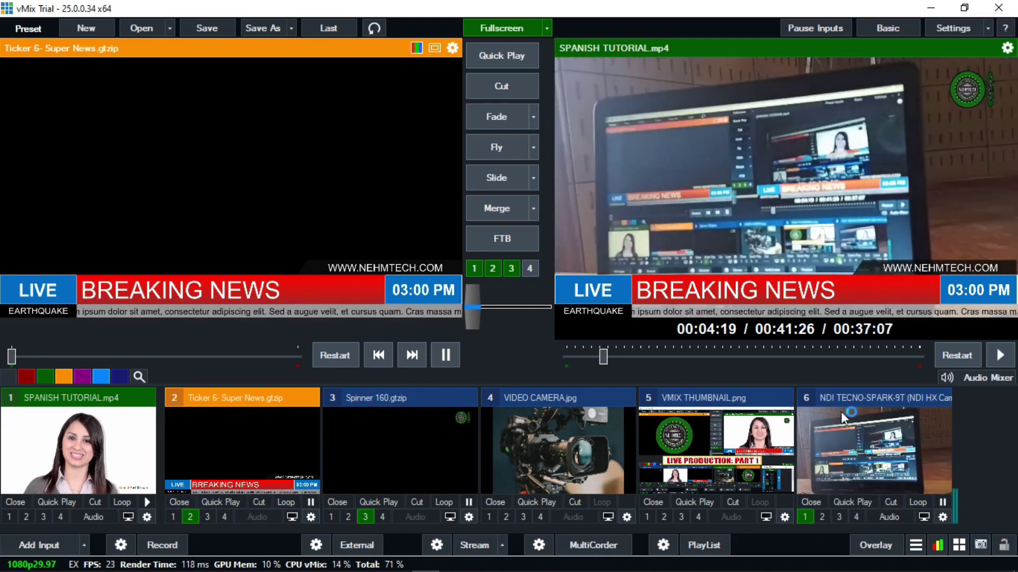
pyautogui.click(832, 463)
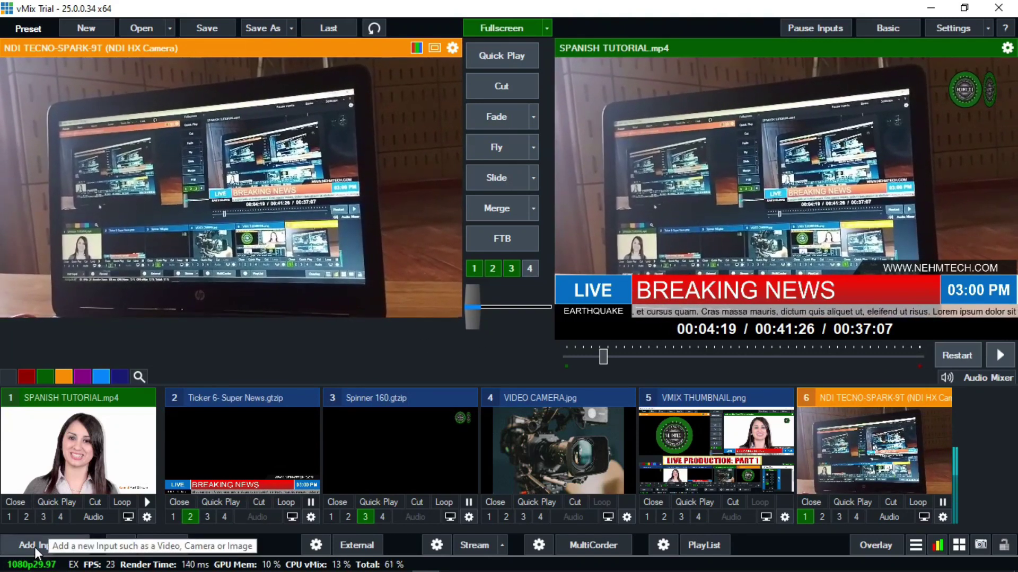
# - Start adding another input and check which devices are offered for the Camera type
pyautogui.click(34, 547)
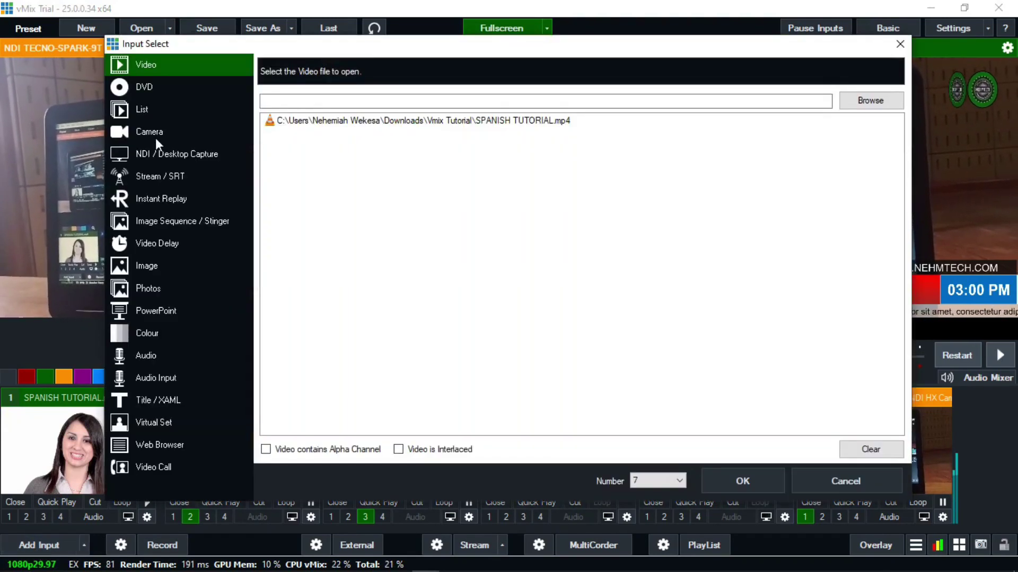
pyautogui.click(162, 134)
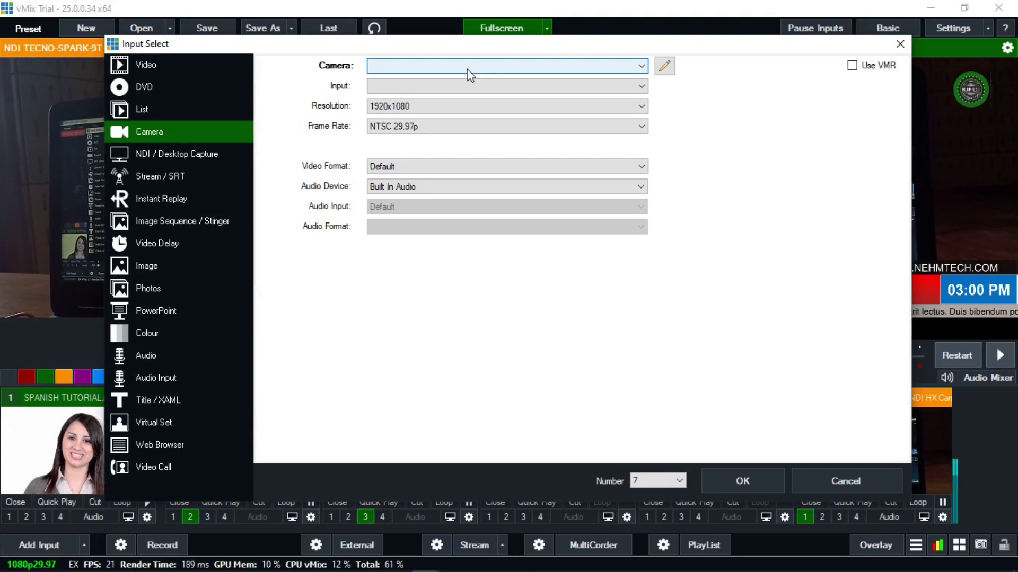
pyautogui.click(469, 66)
pyautogui.click(737, 279)
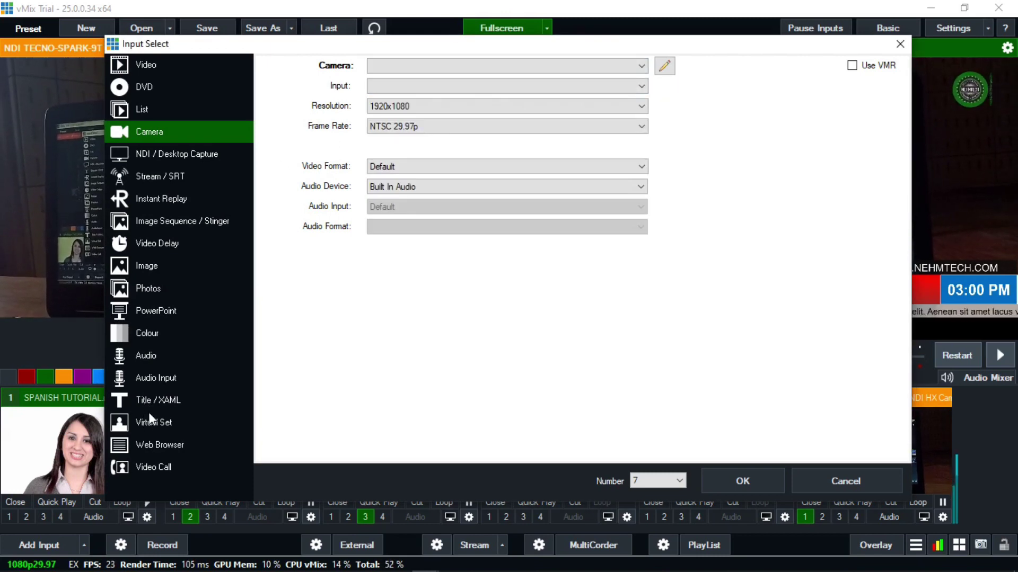
# - Add Microphone (High Definition Audio Device) as audio input 7 and check its sound level in the input list
pyautogui.click(158, 380)
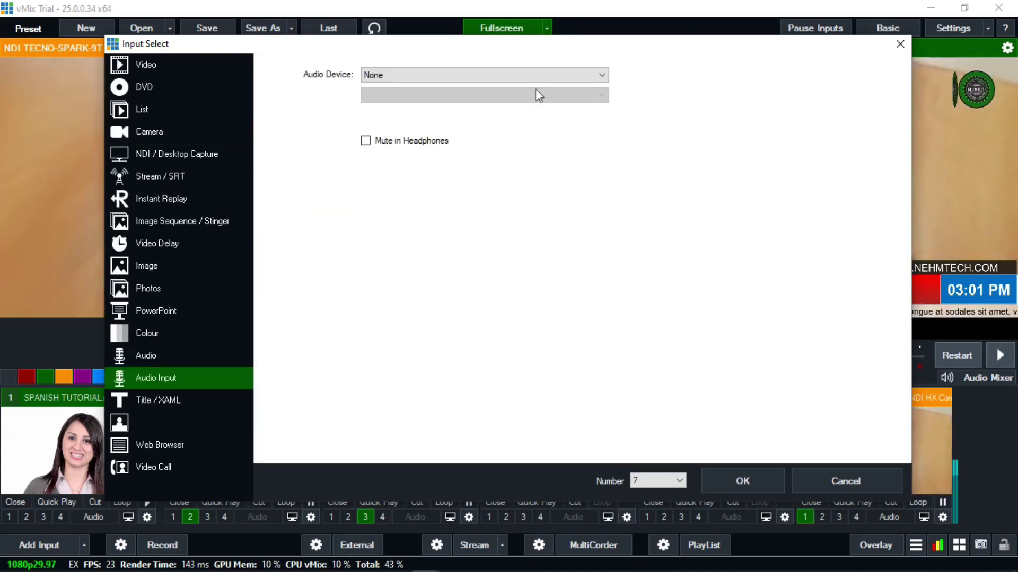
pyautogui.click(554, 75)
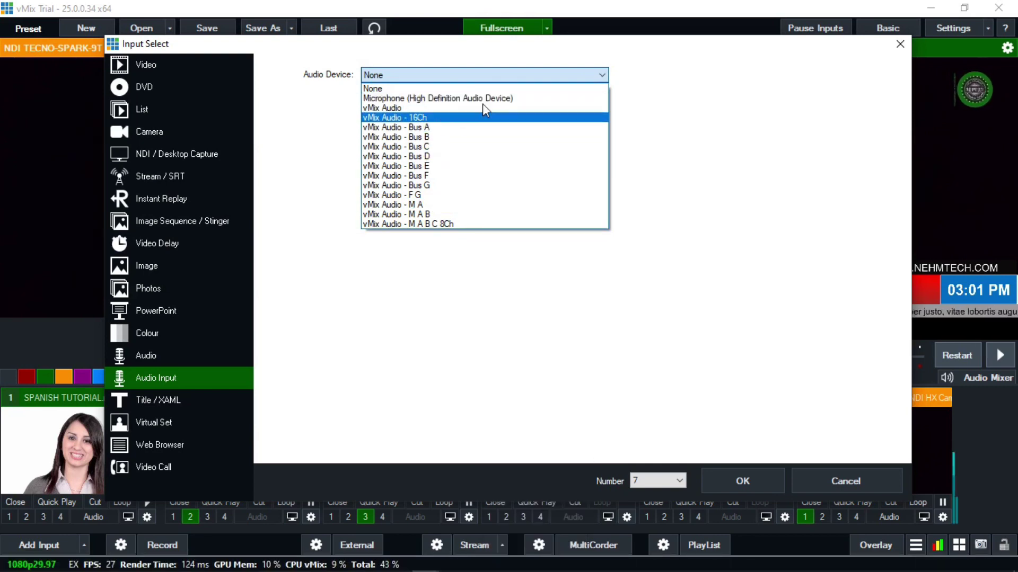
pyautogui.press('Down')
pyautogui.press('Down')
pyautogui.press('Down')
pyautogui.press('Down')
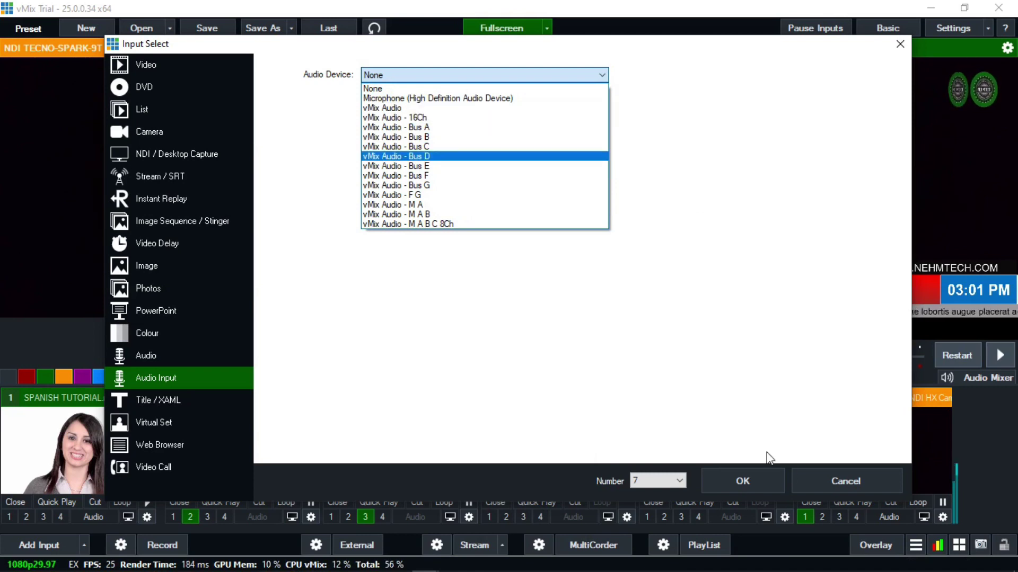
pyautogui.click(448, 98)
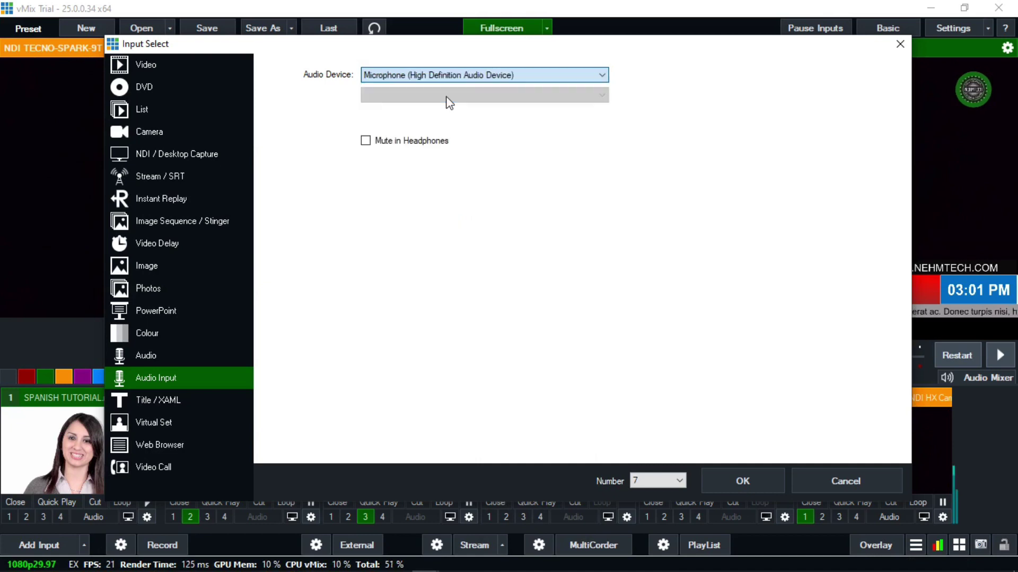
pyautogui.click(740, 479)
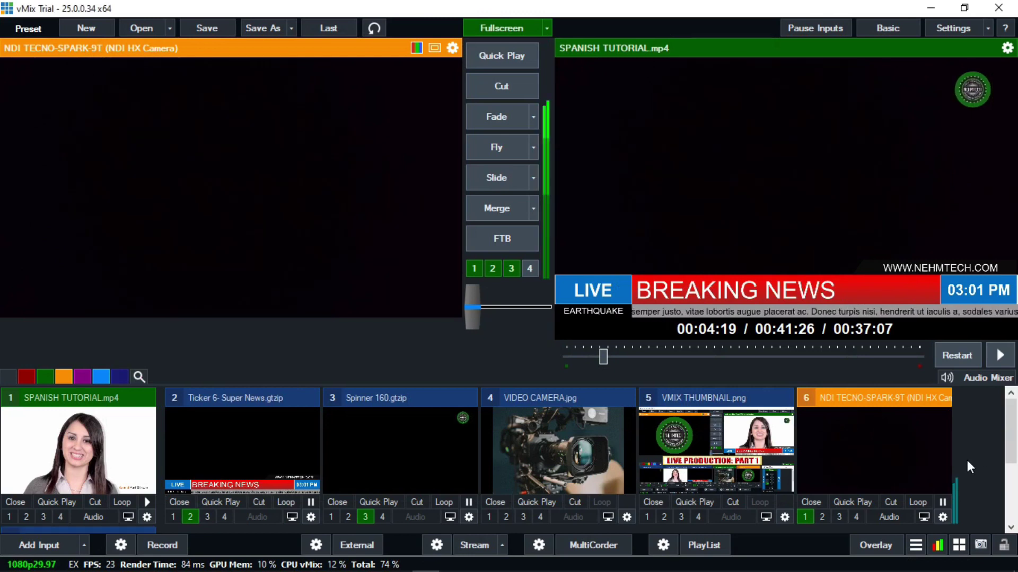
pyautogui.scroll(-2, 798, 447)
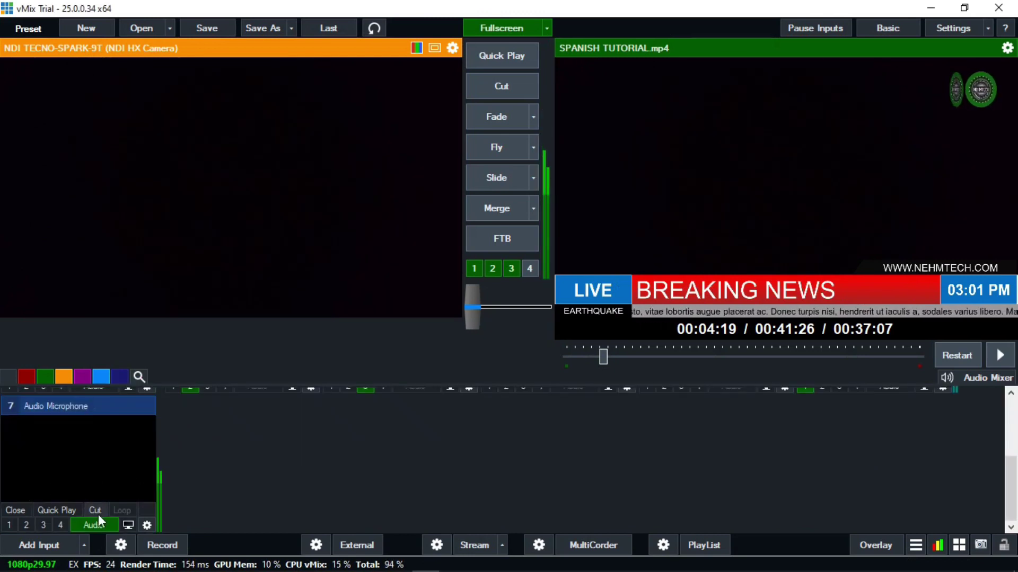
pyautogui.moveTo(158, 455)
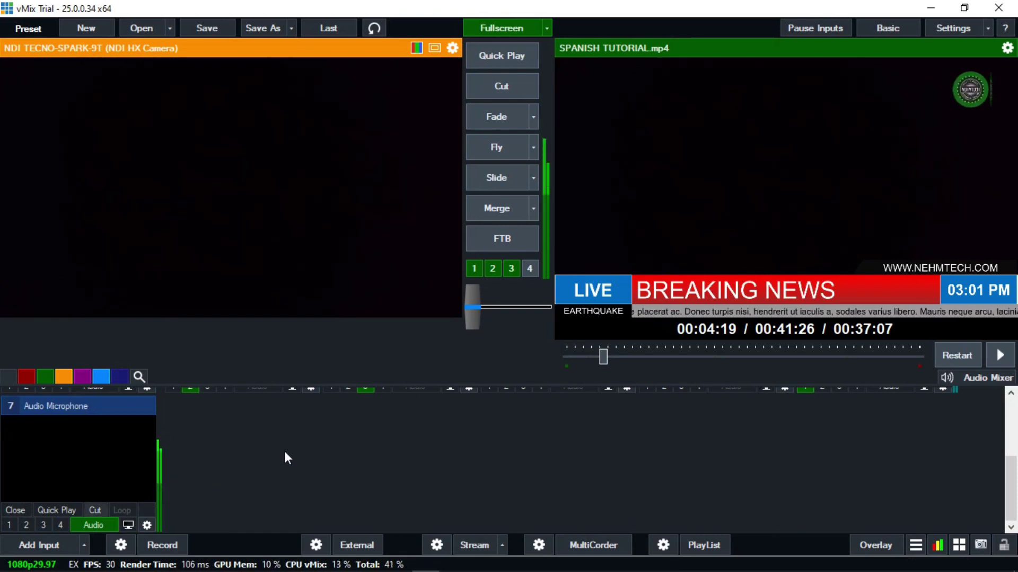
pyautogui.scroll(3, 169, 454)
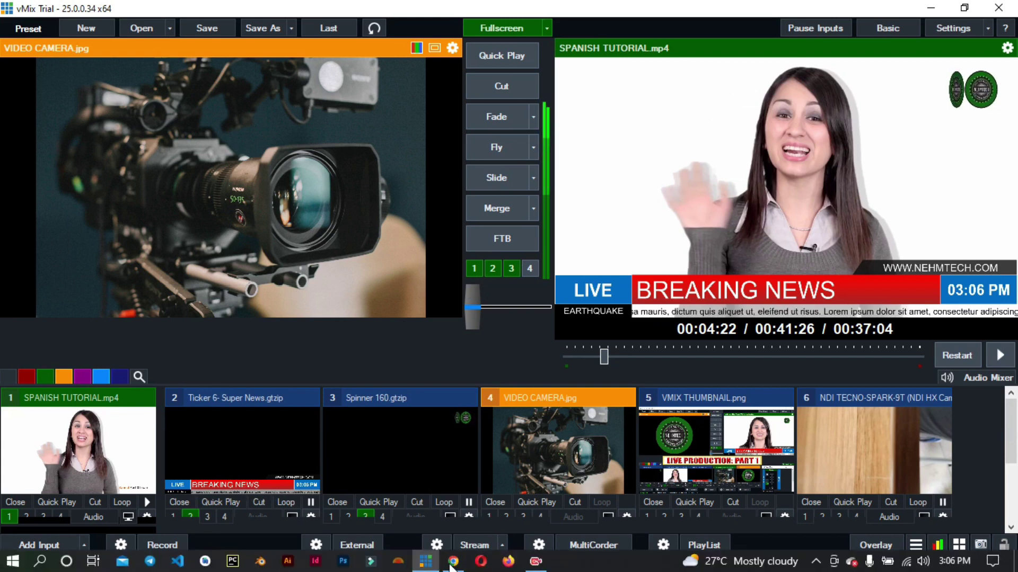
# - Switch to YouTube Studio in Chrome, open the live Stream page and copy the default stream key
pyautogui.click(455, 561)
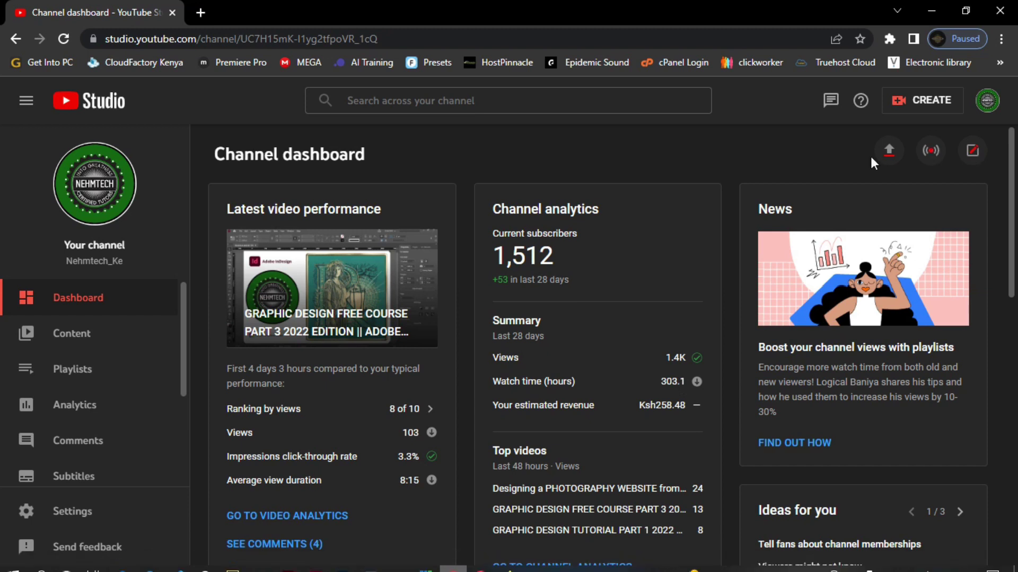
pyautogui.click(932, 154)
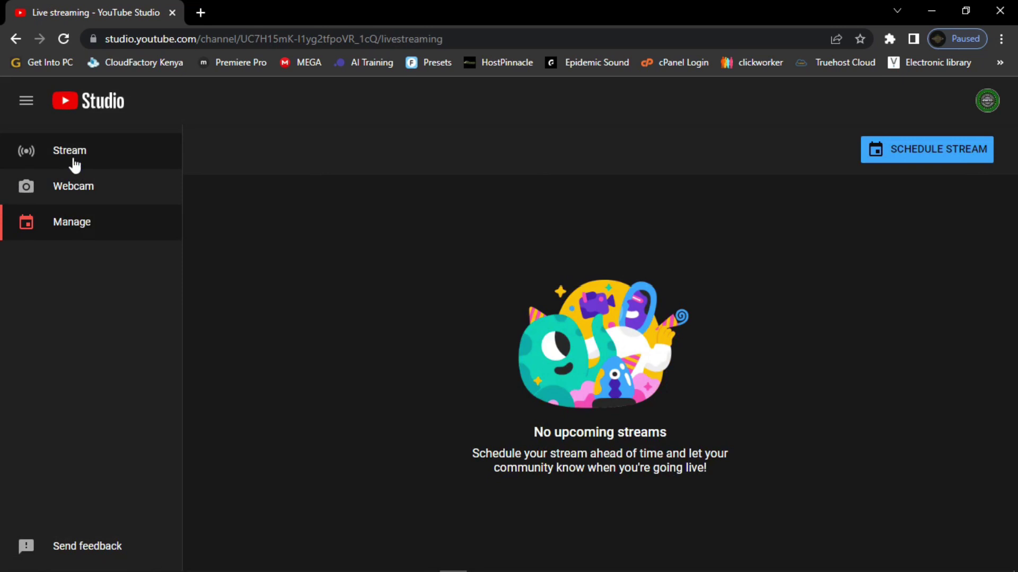
pyautogui.click(108, 154)
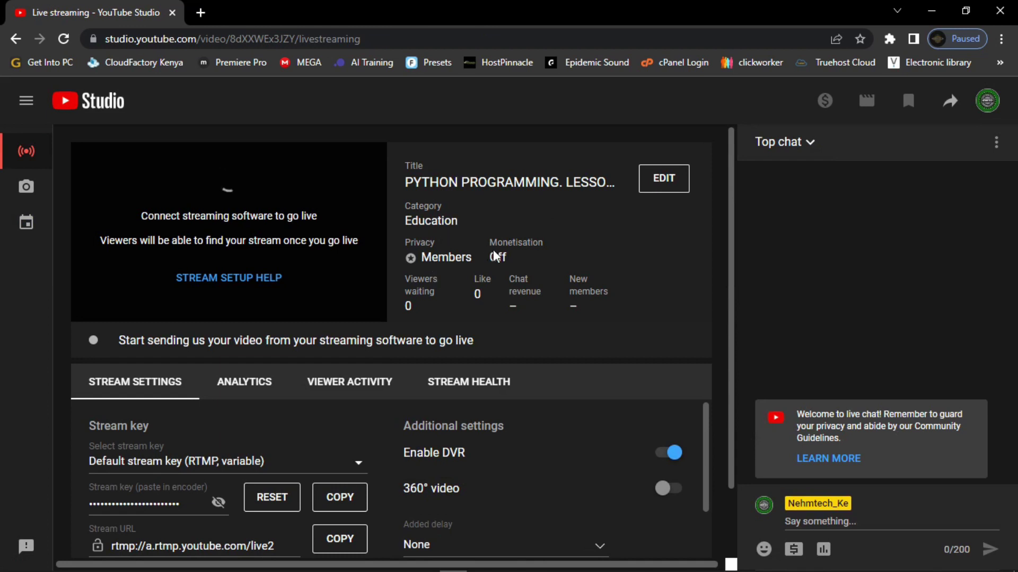
pyautogui.scroll(-1, 496, 257)
pyautogui.scroll(1, 440, 350)
pyautogui.scroll(-1, 378, 365)
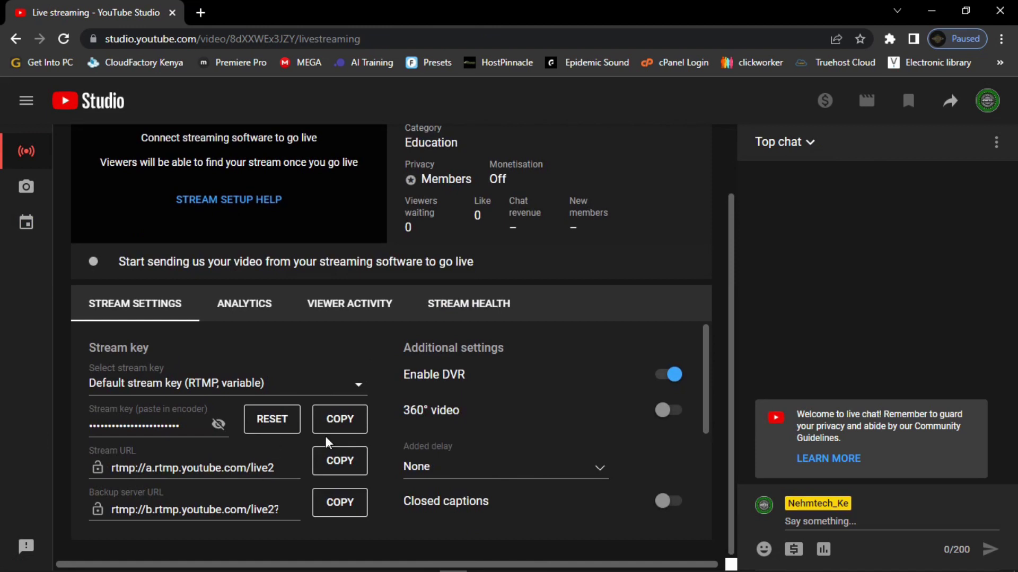
pyautogui.scroll(1, 328, 443)
pyautogui.click(340, 499)
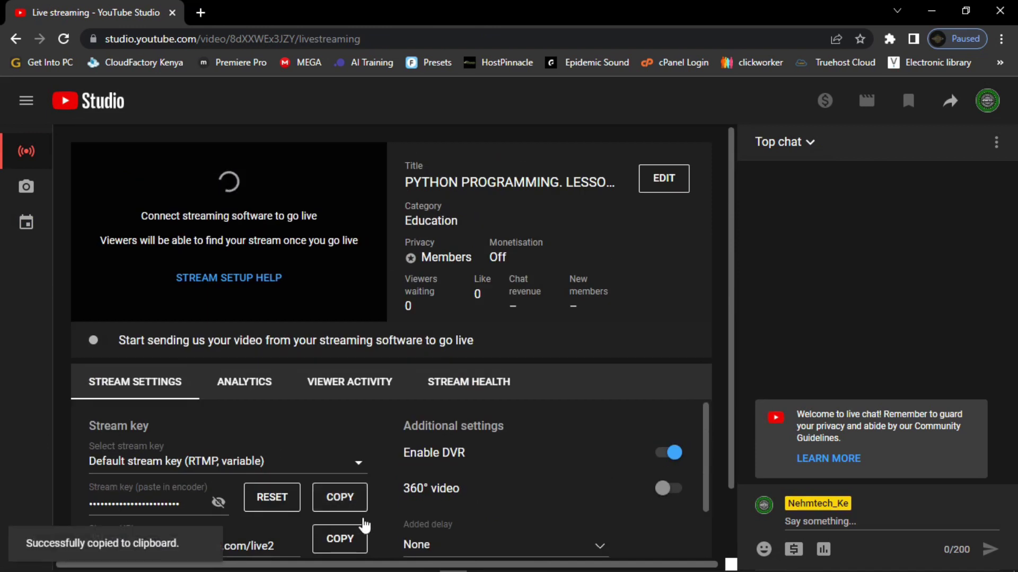
# - Switch back to vMix and set stream 1's destination to YouTube Live with the copied key in the Stream Key field
pyautogui.moveTo(428, 567)
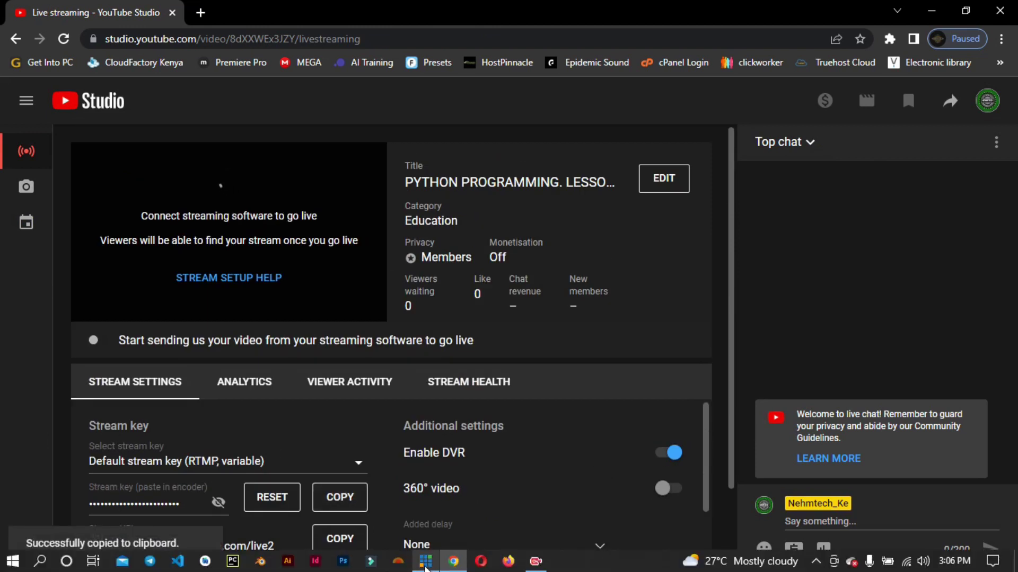
pyautogui.click(425, 565)
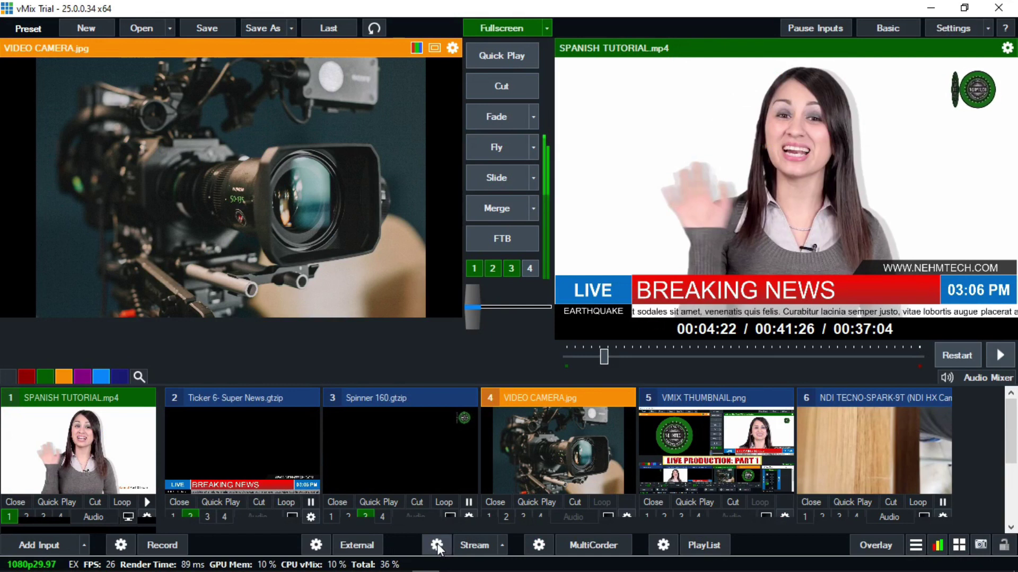
pyautogui.click(436, 546)
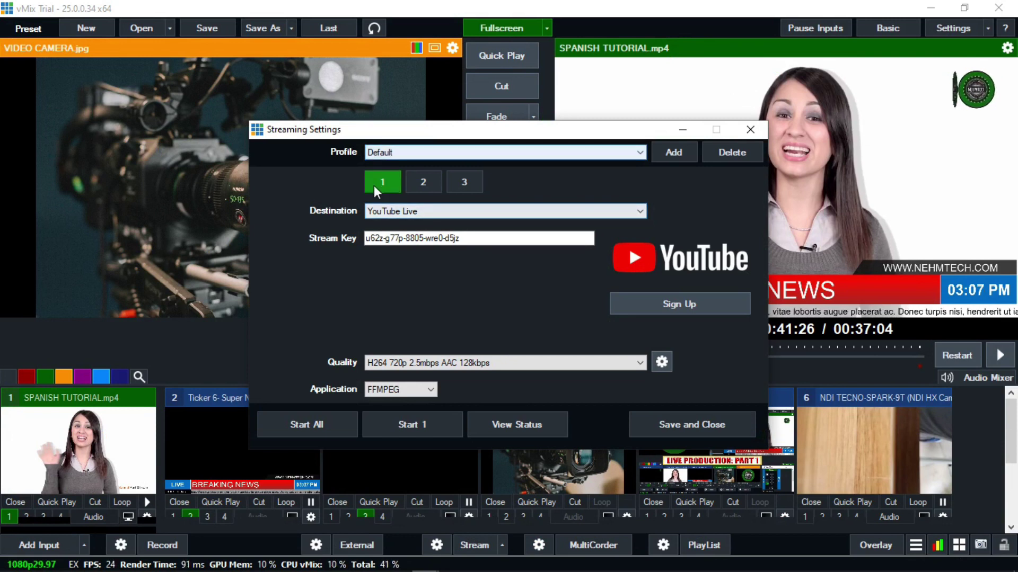
pyautogui.click(608, 211)
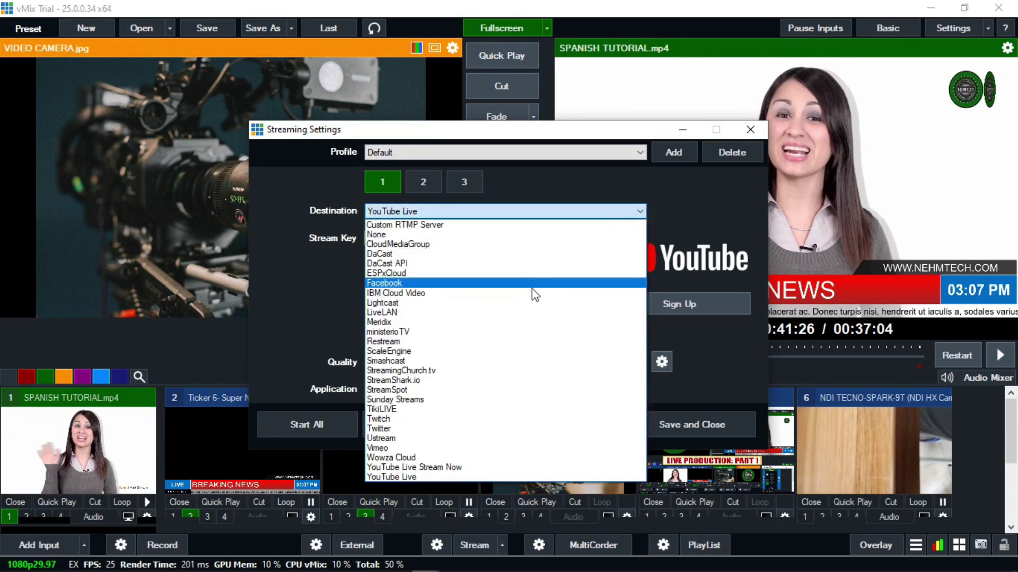
pyautogui.click(427, 477)
pyautogui.click(493, 238)
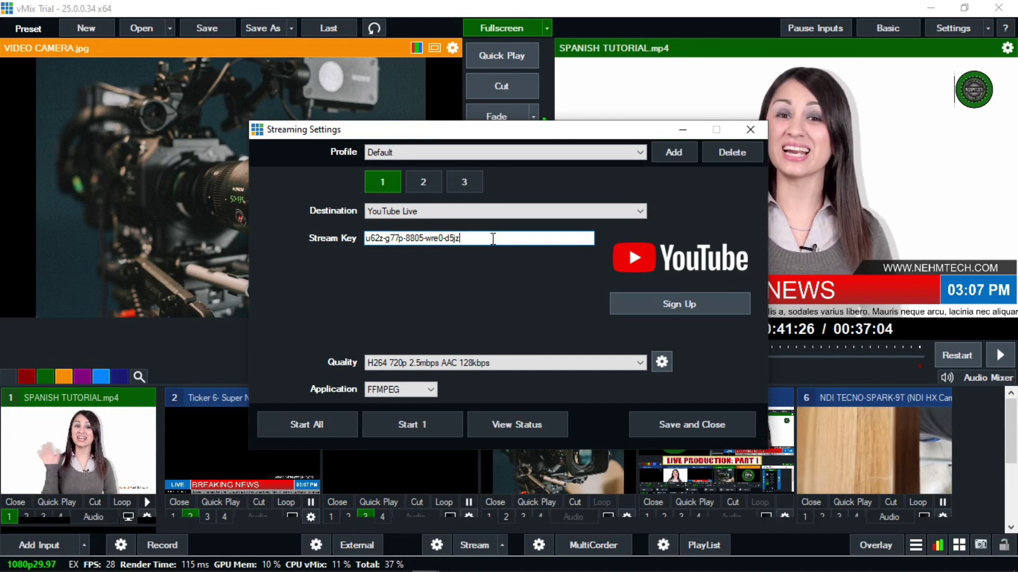
pyautogui.hotkey('ctrl', 'a')
pyautogui.click(492, 238)
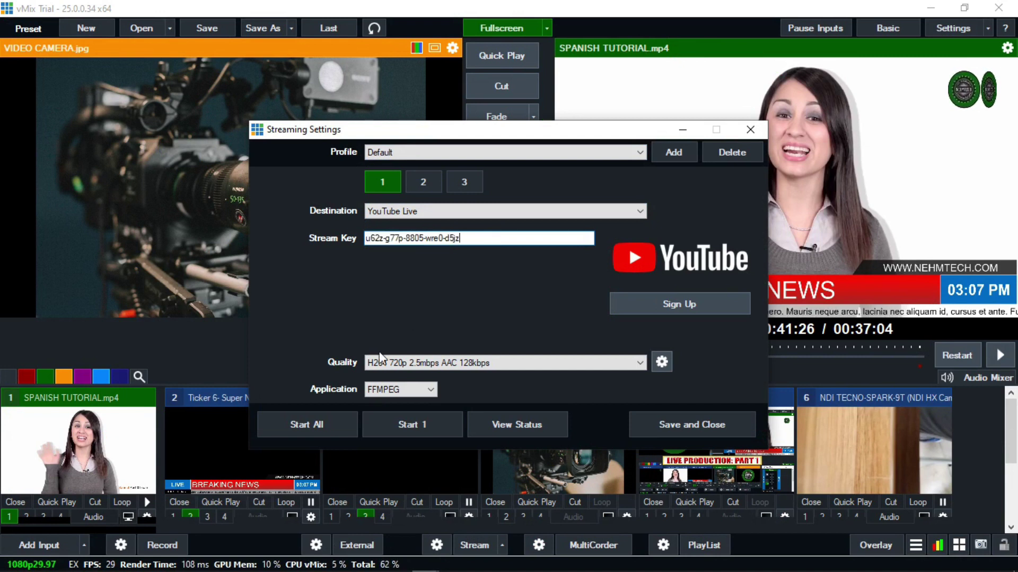
# - Start all streams, save the streaming settings, and check the broadcast in YouTube Studio before returning to vMix
pyautogui.click(332, 427)
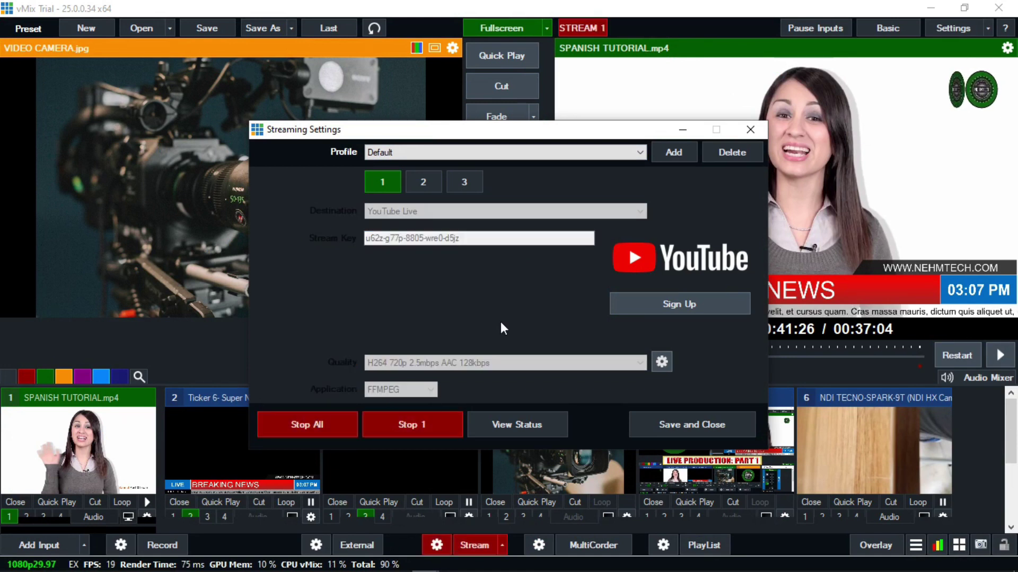
pyautogui.click(685, 425)
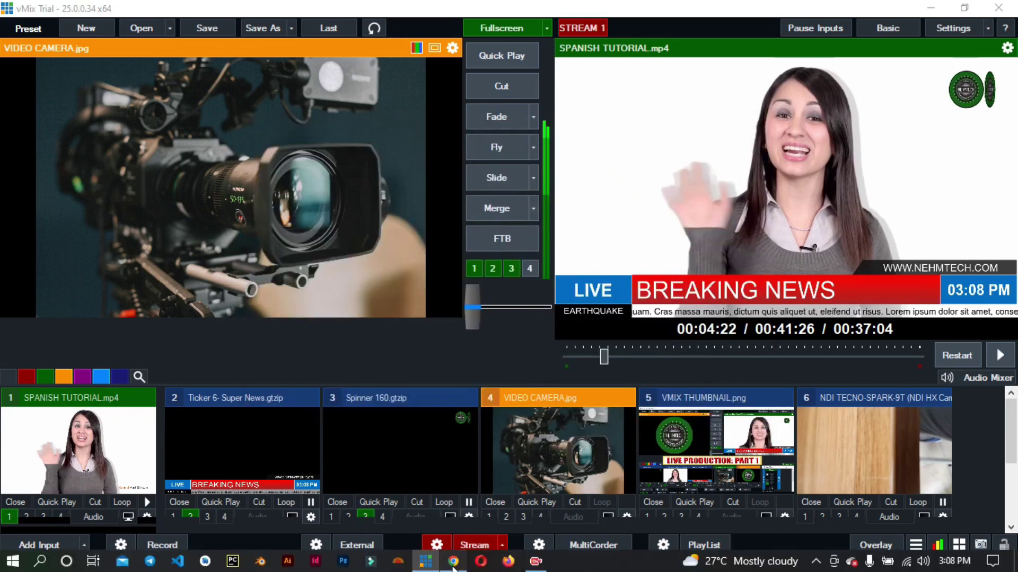
pyautogui.click(453, 563)
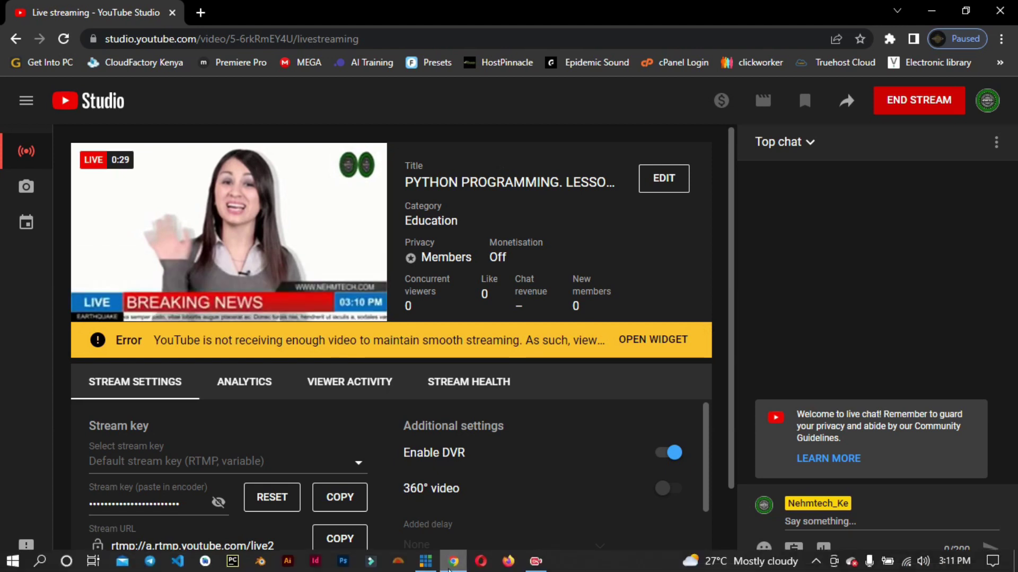
pyautogui.click(425, 561)
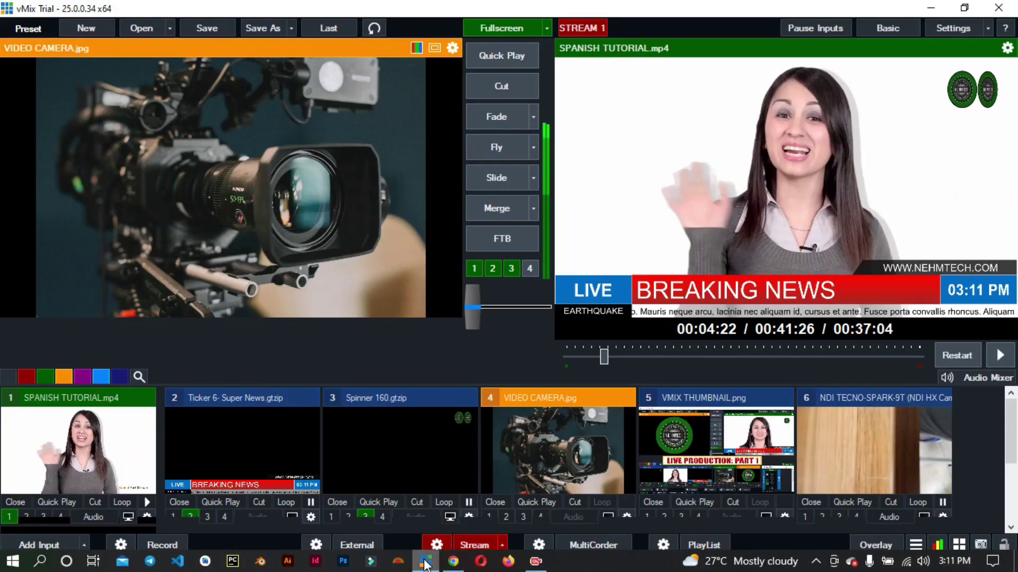